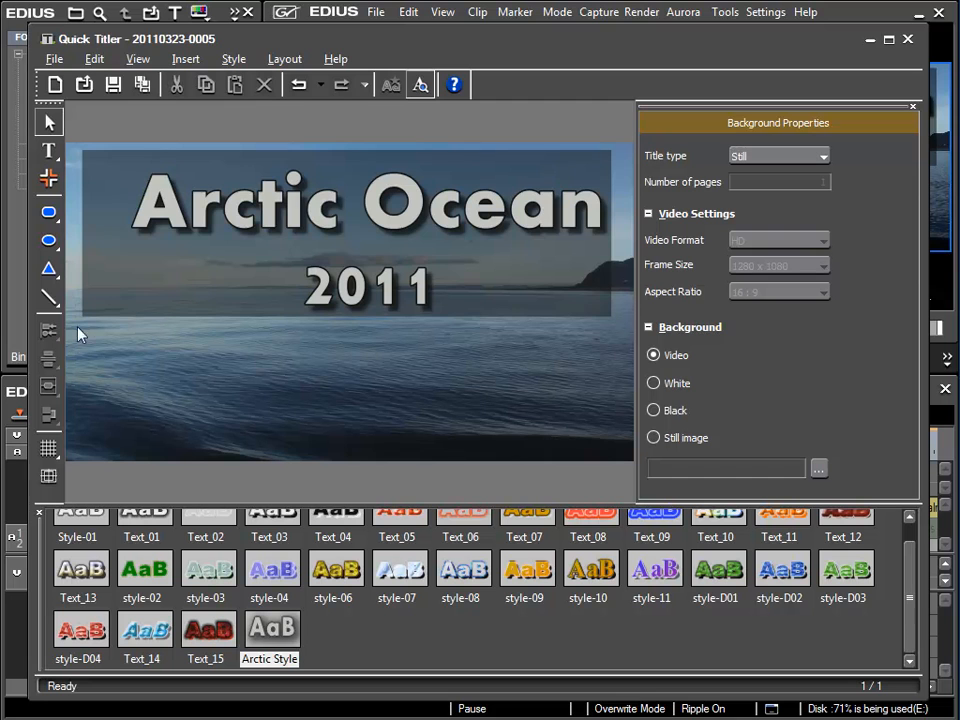
Select the title text and its backing rectangle, aligning them to their left edges and to their right edges.
left_click_drag(157, 260, 627, 147)
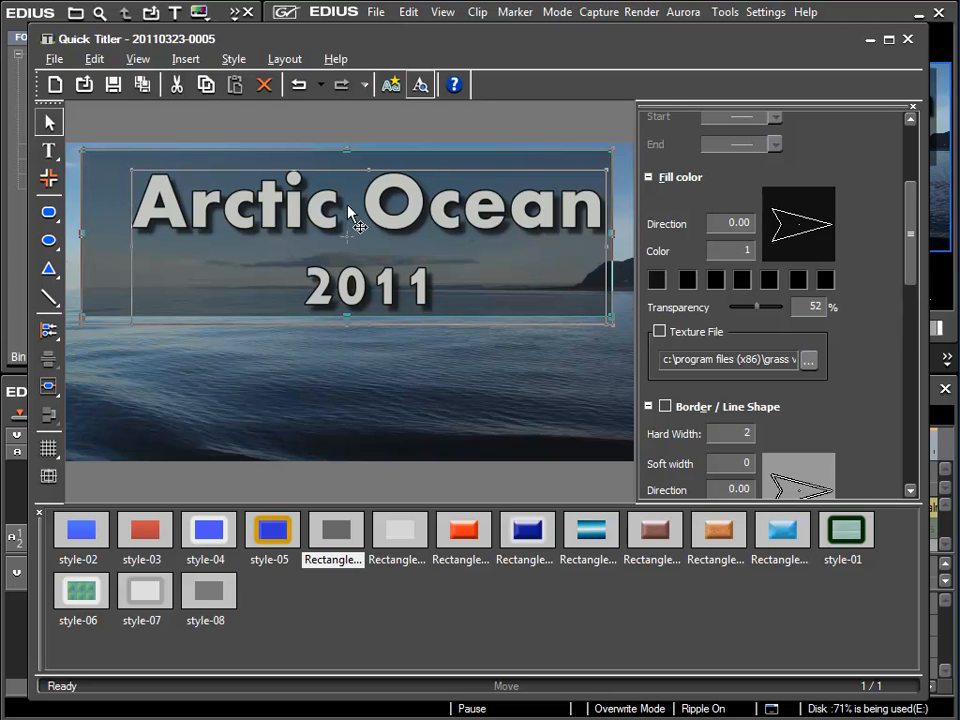
left_click(48, 336)
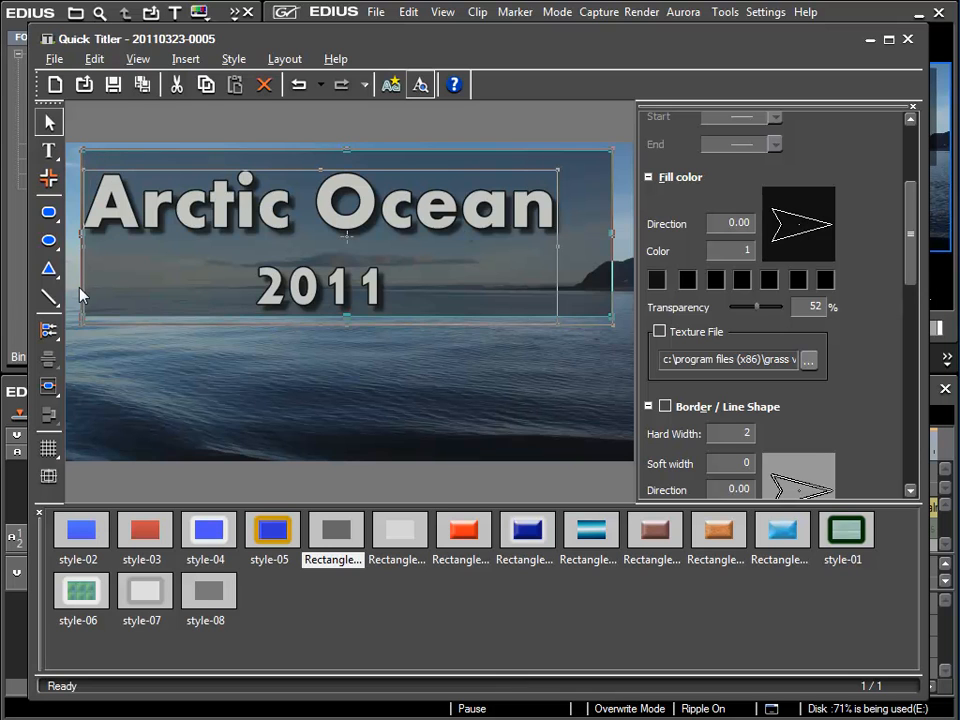
left_click(55, 341)
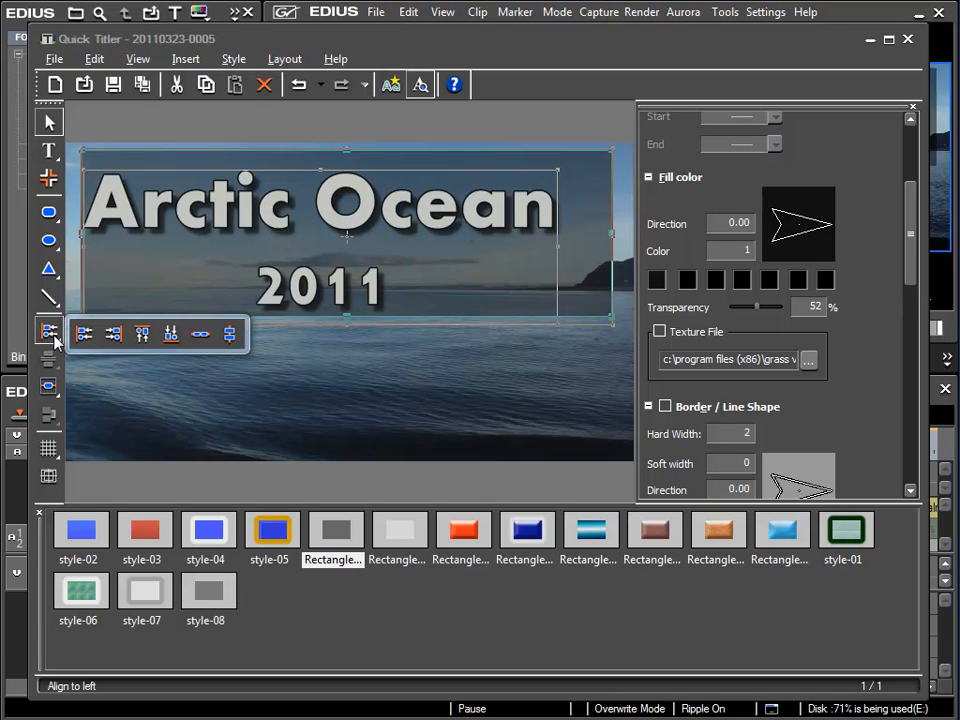
left_click(114, 336)
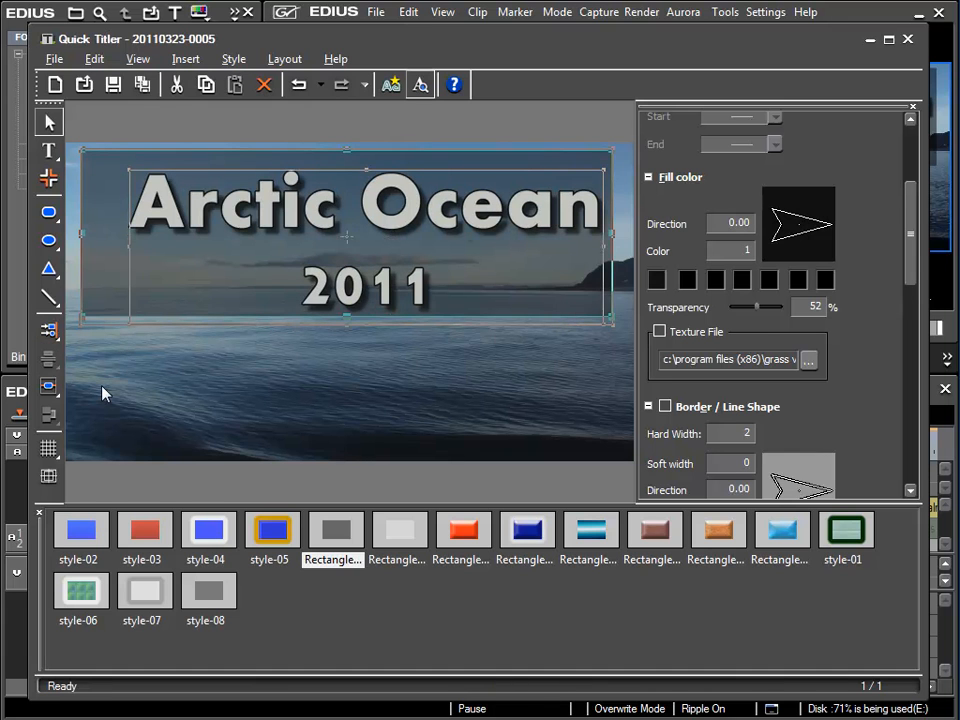
Align the selected title text and backing rectangle to their top edges and to their bottom edges.
left_click(50, 333)
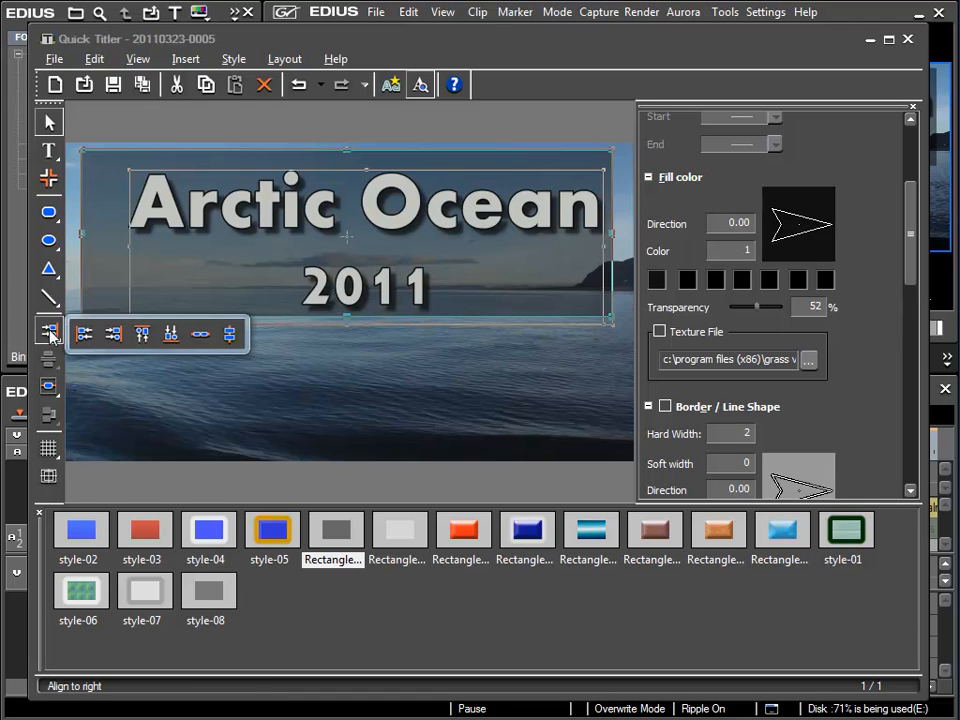
left_click(142, 334)
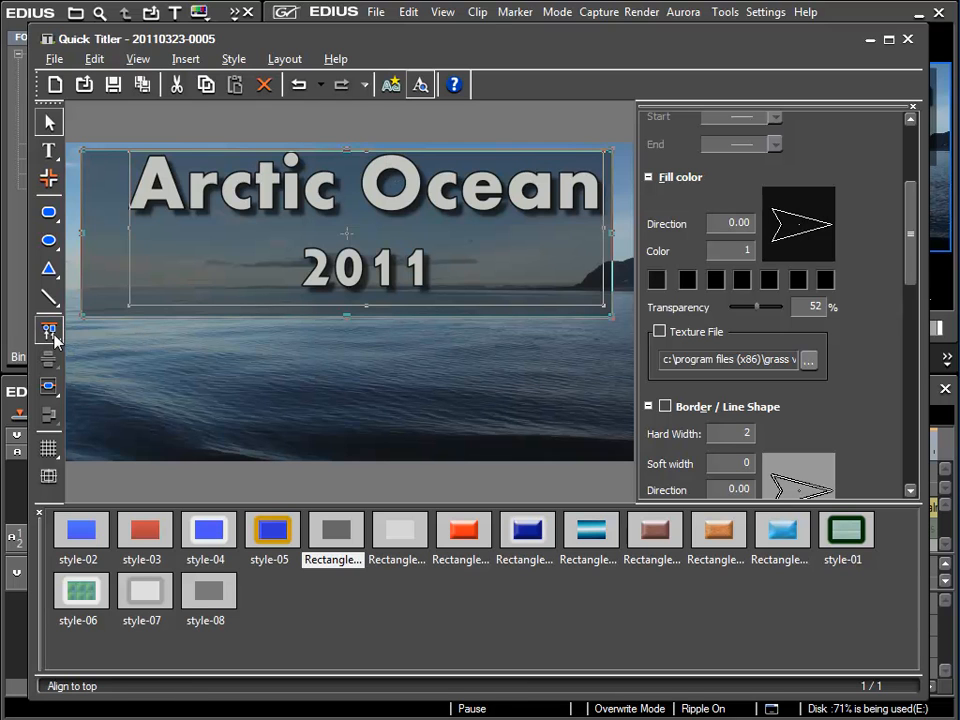
left_click(52, 335)
left_click(144, 333)
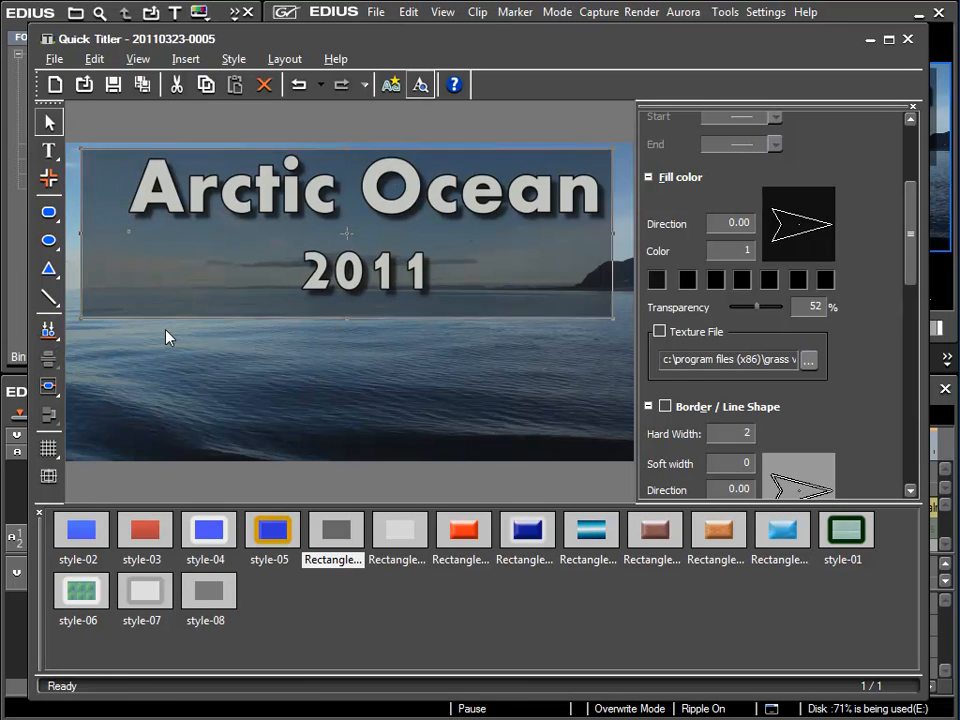
Center the title text on its backing rectangle both vertically and horizontally.
left_click(48, 330)
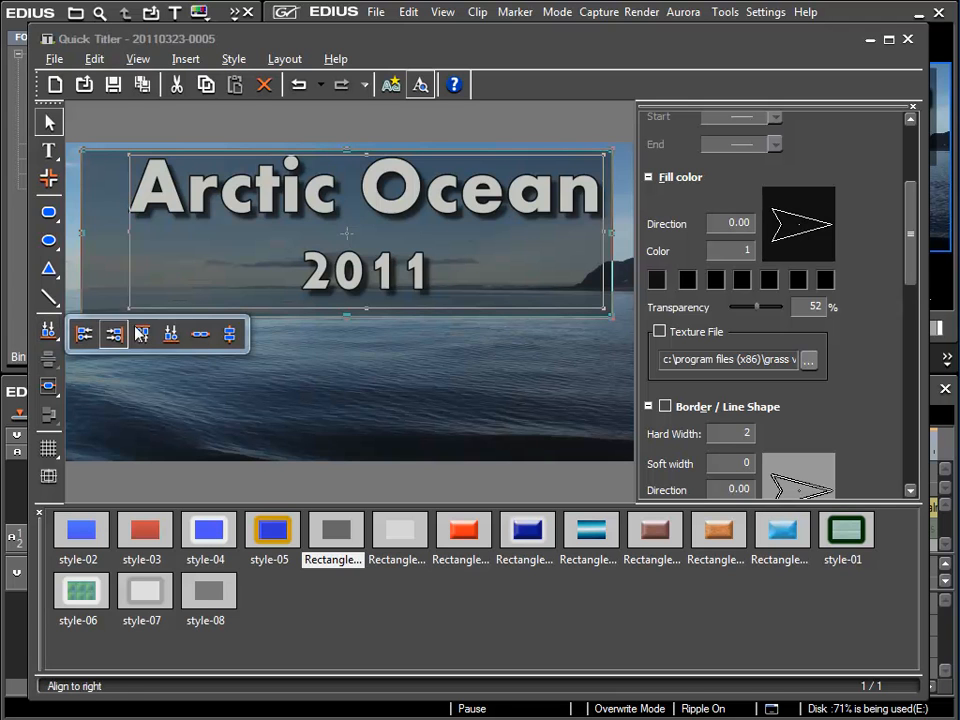
left_click(200, 338)
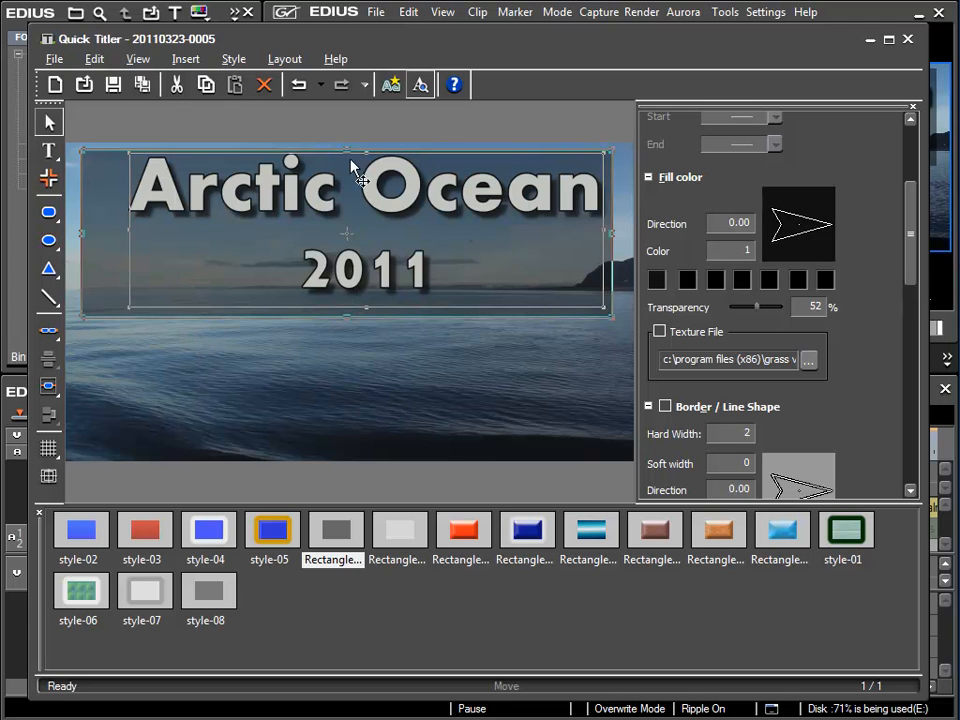
left_click(50, 332)
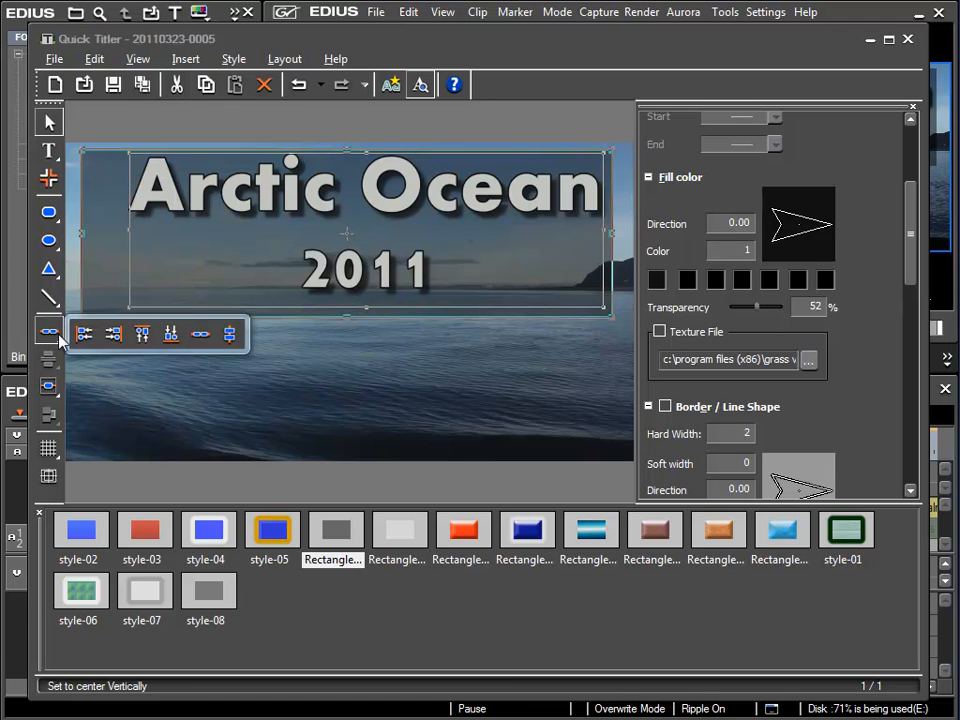
left_click(229, 338)
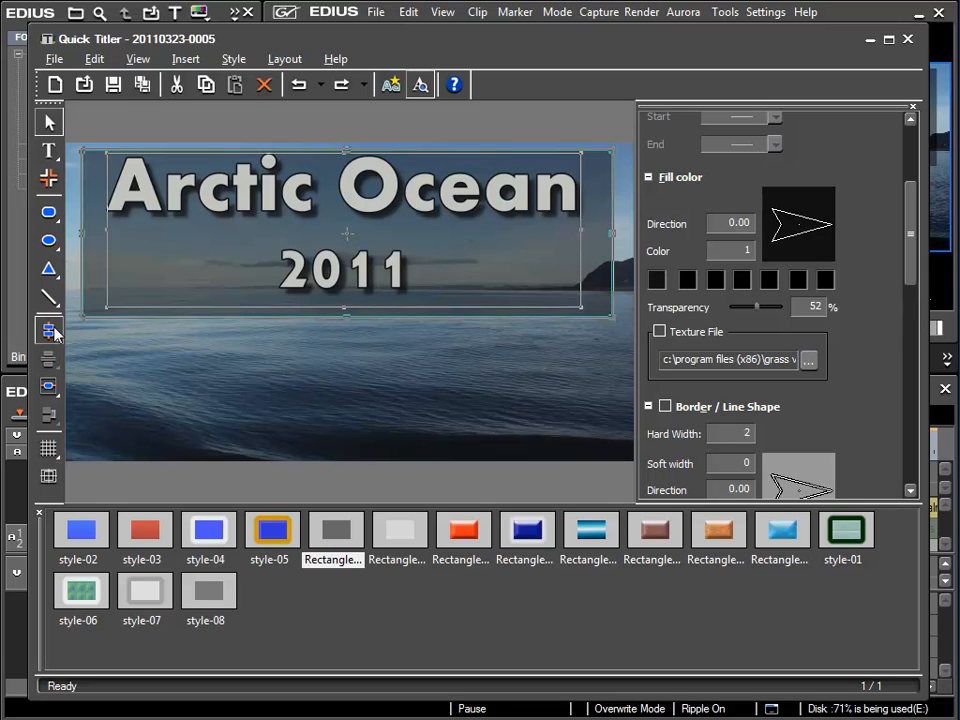
Center the title text and rectangle vertically within the frame, and undo that move.
left_click(48, 390)
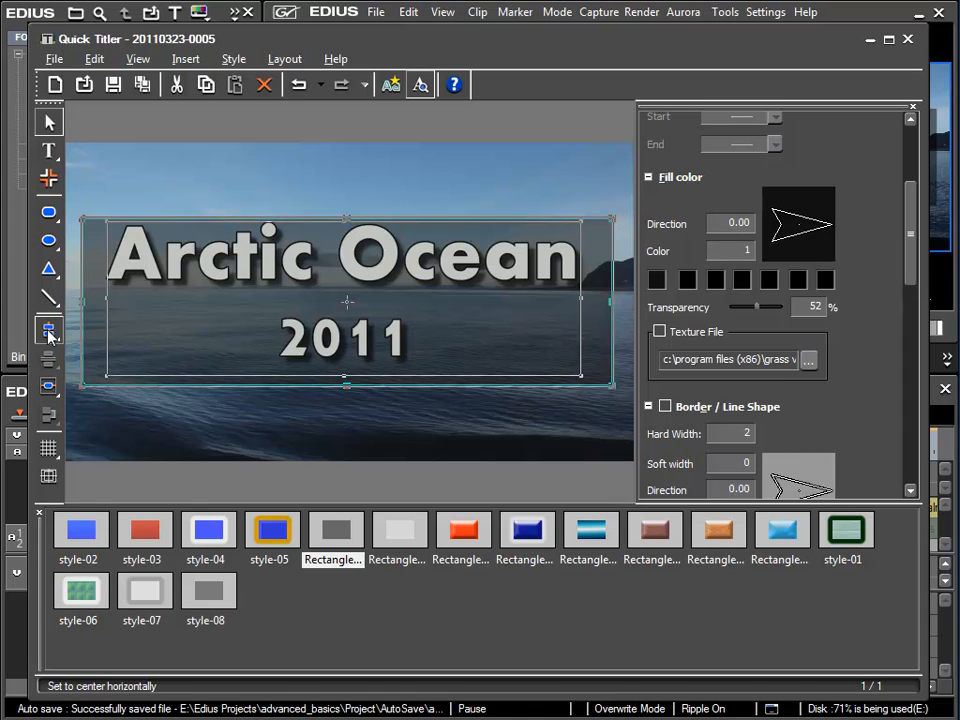
left_click(298, 84)
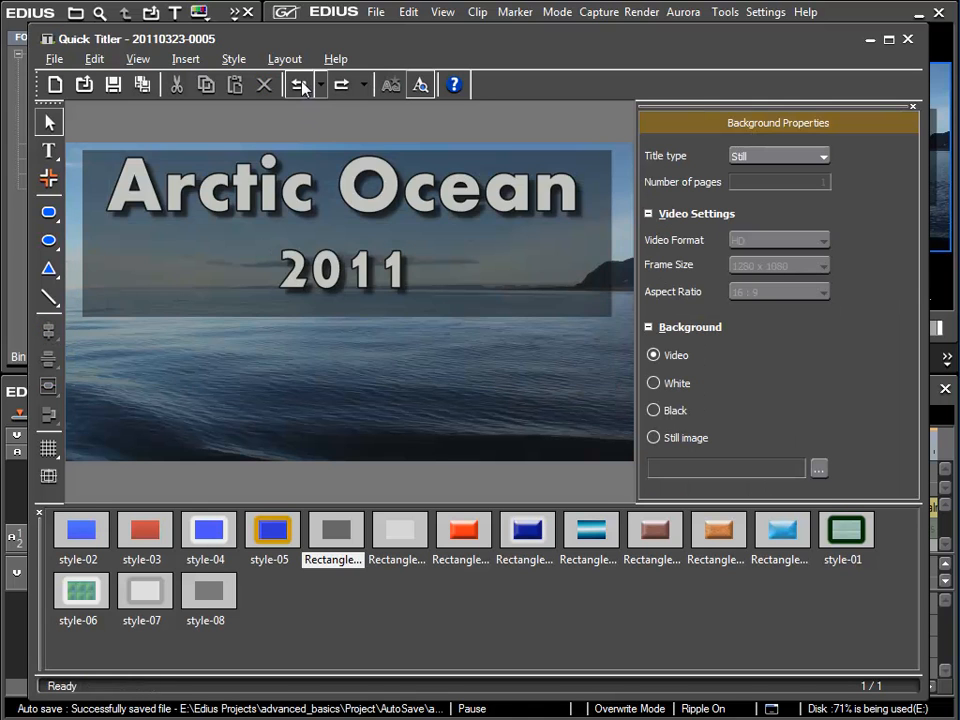
Delete the "Arctic Ocean 2011" title text and its backing rectangle.
left_click(474, 282)
key("Delete")
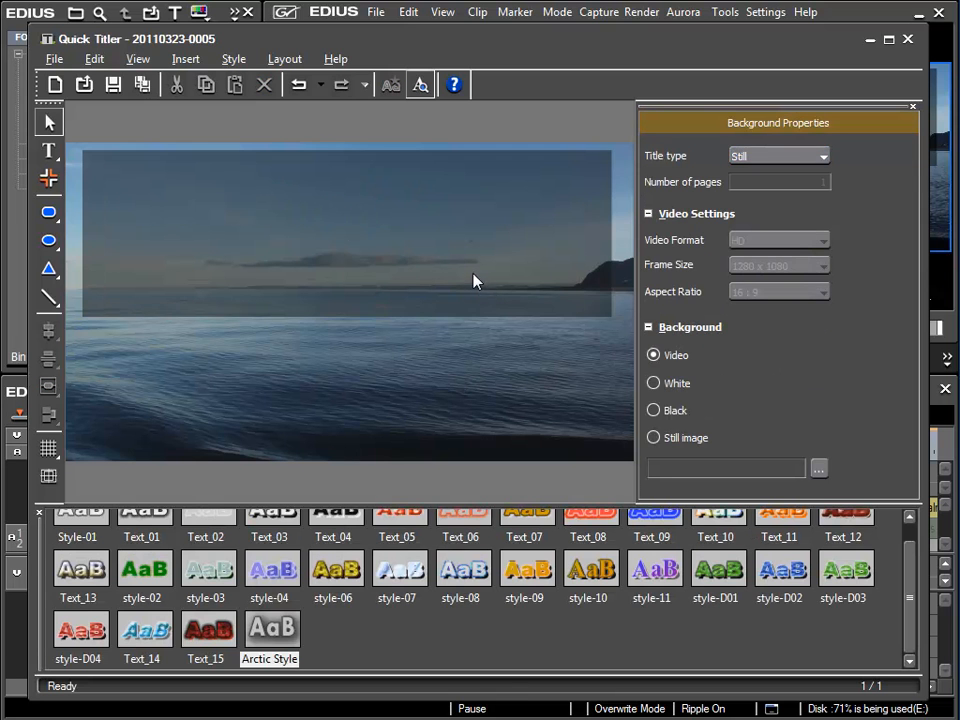
left_click(463, 265)
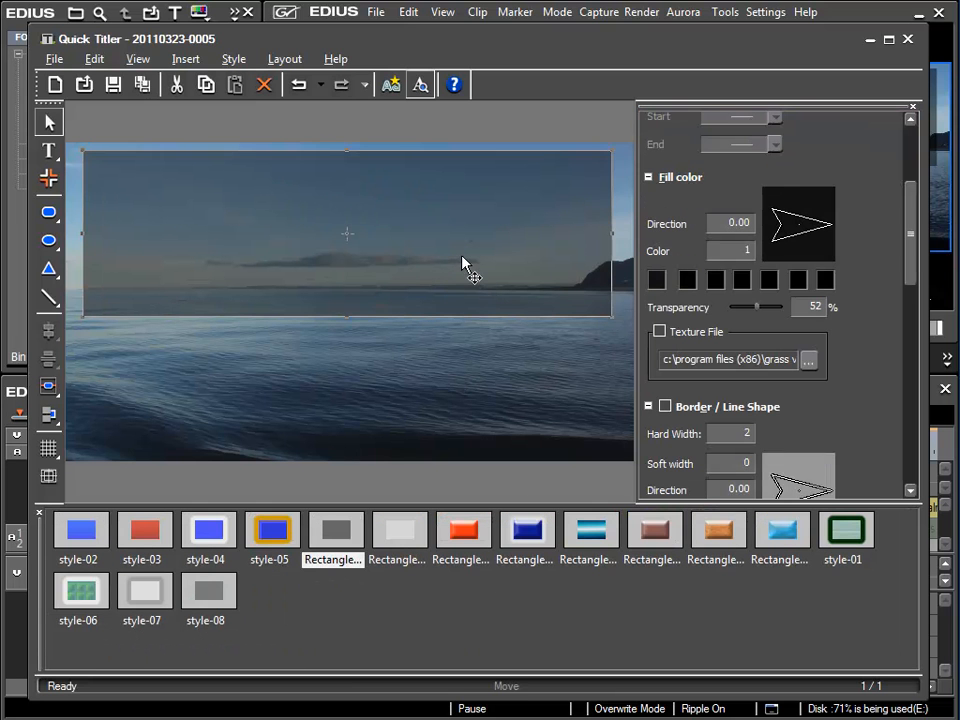
key("Delete")
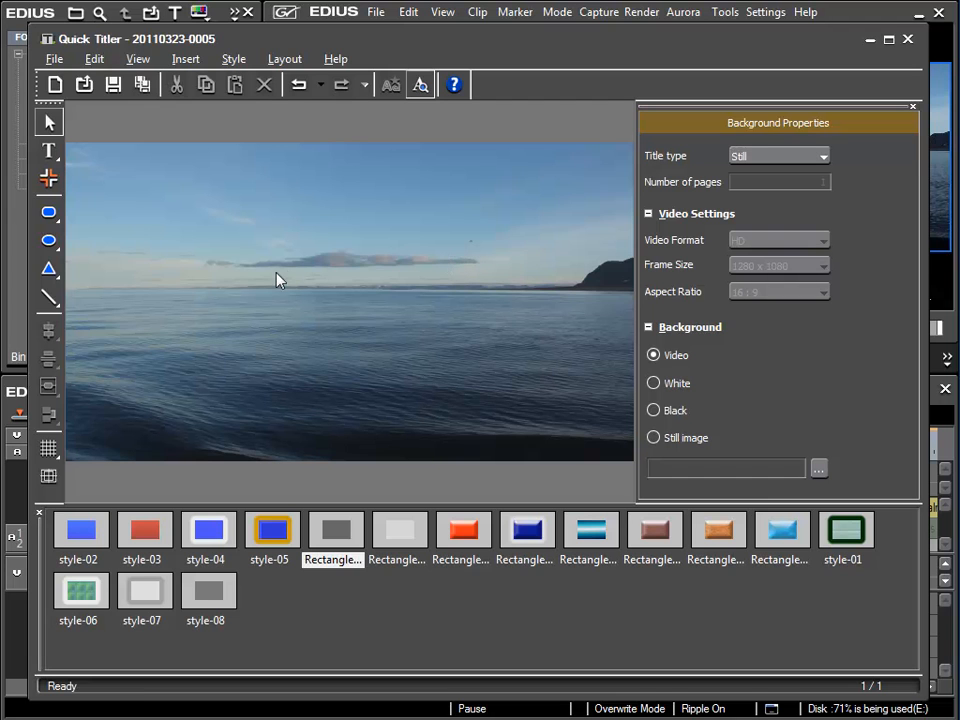
Draw a style-01 rounded rectangle in the upper-left area of the frame and change its first fill color to a muted light blue.
left_click(50, 215)
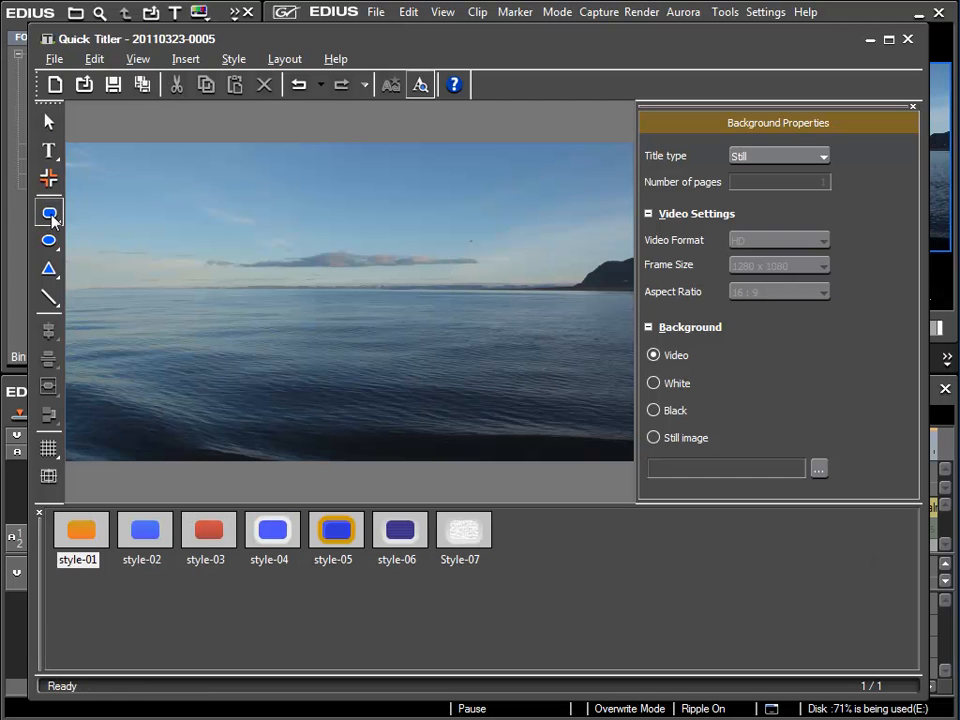
left_click_drag(102, 178, 242, 274)
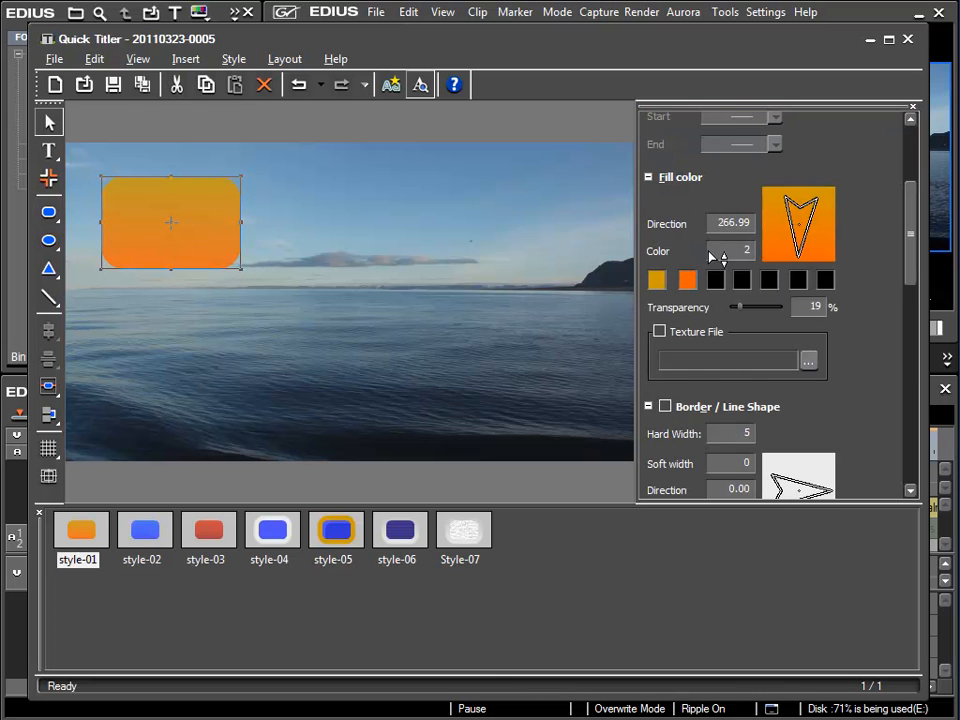
left_click_drag(908, 279, 910, 254)
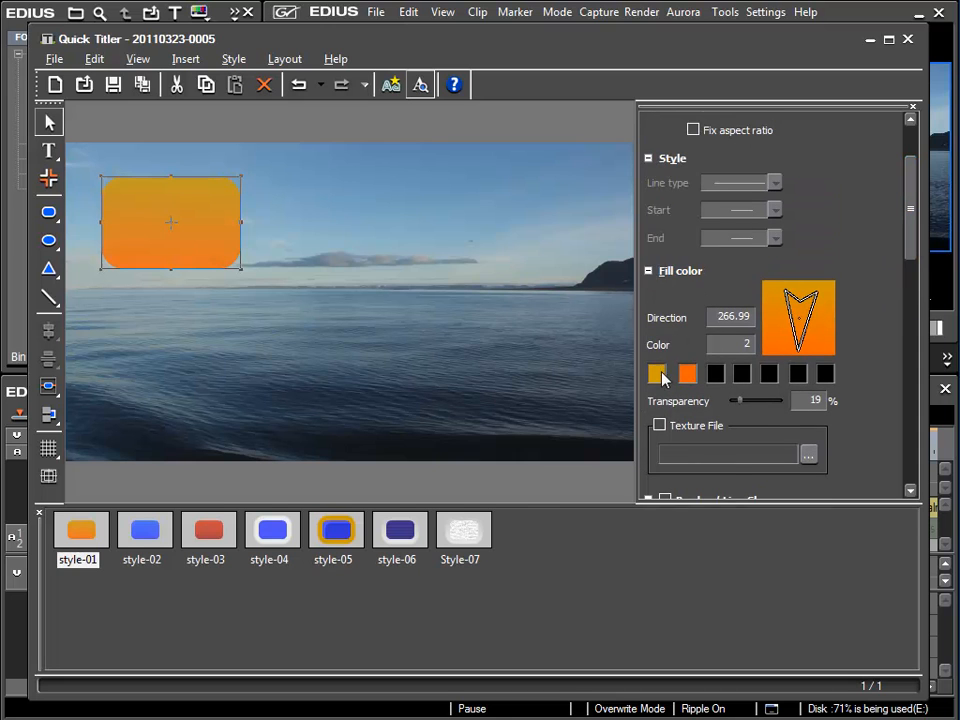
left_click(657, 375)
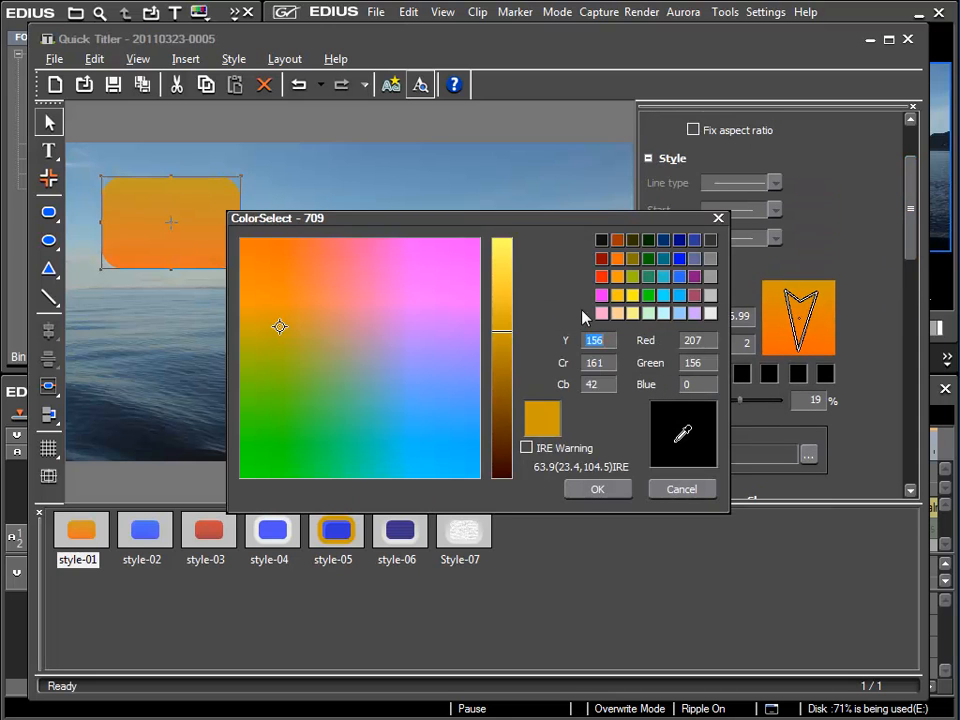
left_click(664, 313)
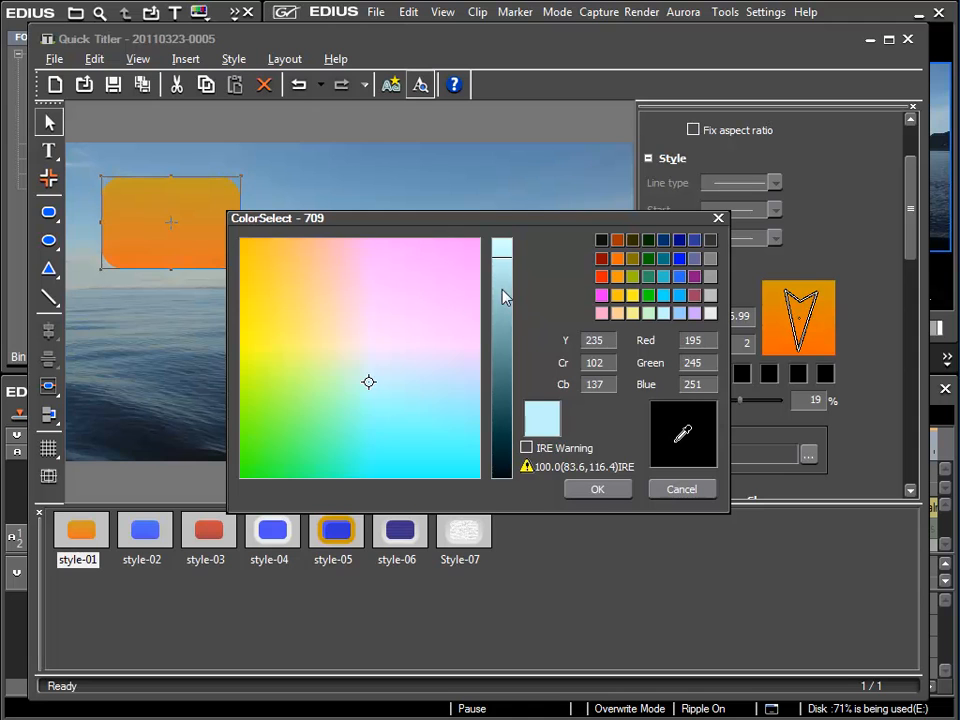
left_click(502, 290)
left_click(597, 489)
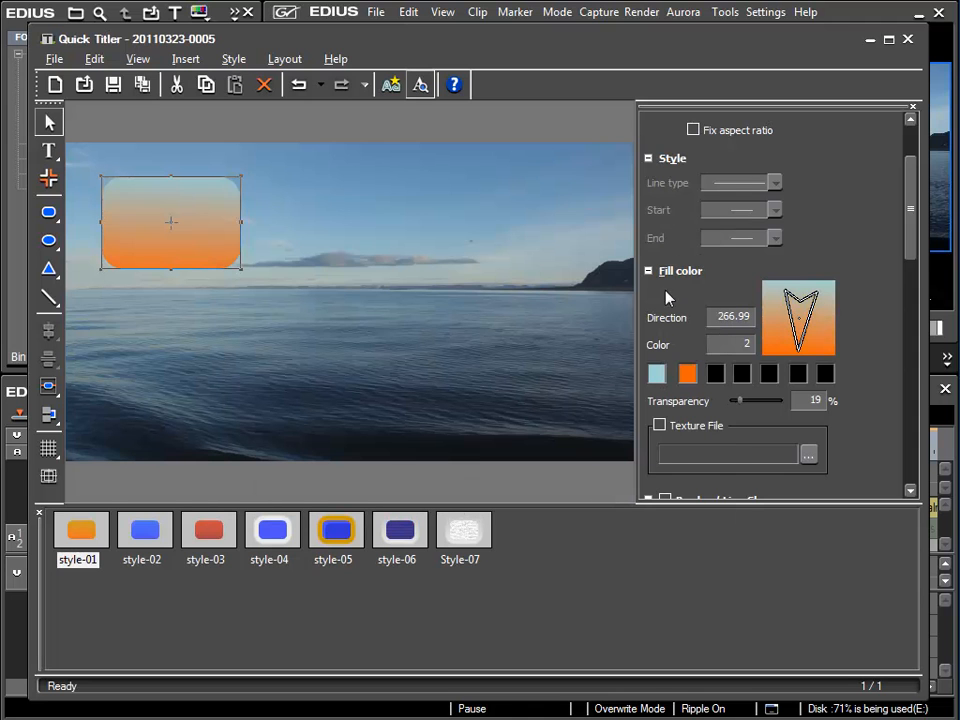
Reduce the rounded rectangle's fill to 1 color with 0% transparency, using pale blue with red 194, green 244, blue 250.
left_click(742, 347)
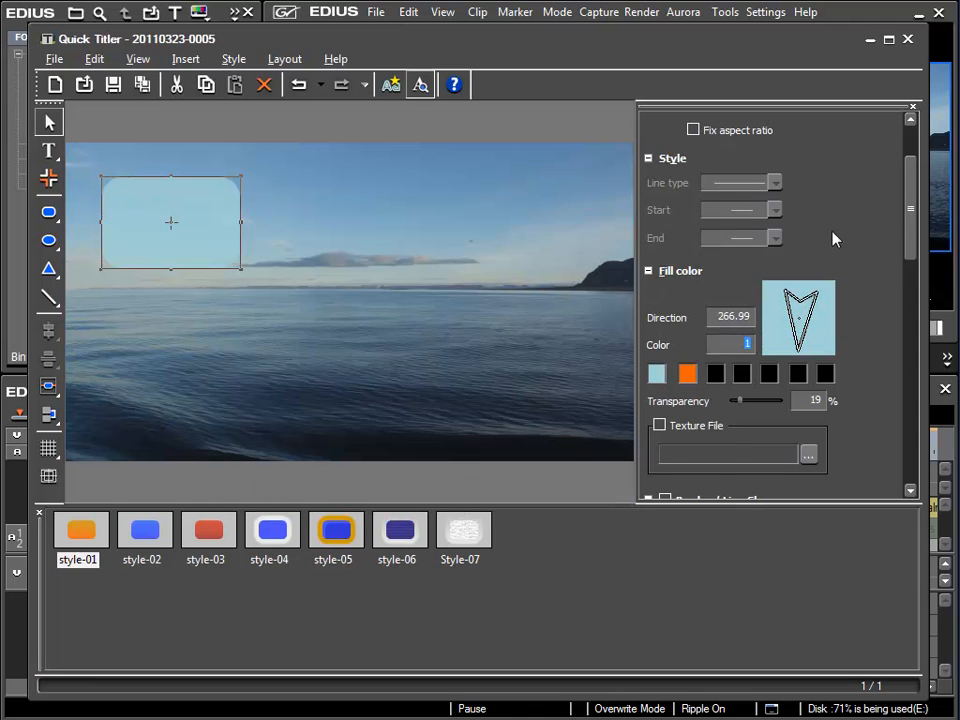
left_click(656, 373)
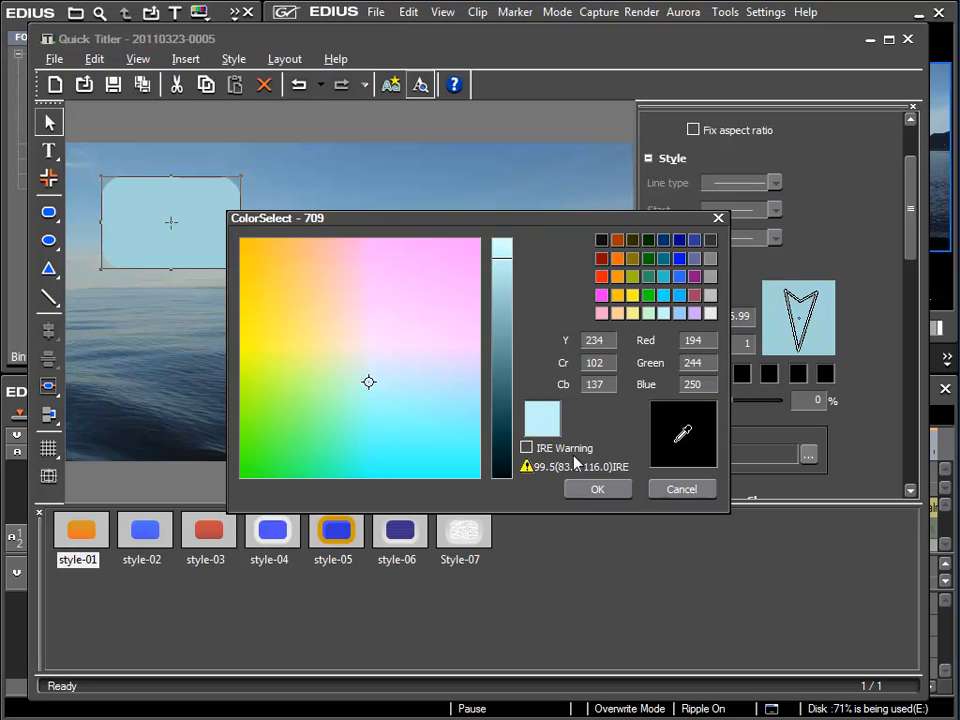
left_click(598, 488)
left_click(257, 222)
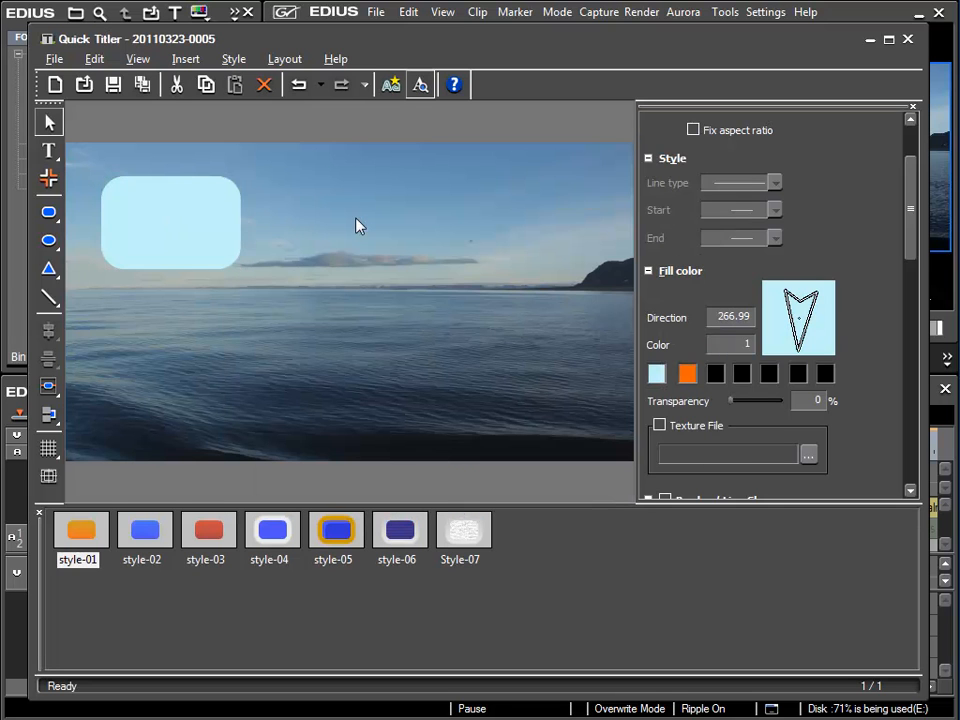
Enable a solid black border on the rounded rectangle with a hard width of 3.
left_click(205, 218)
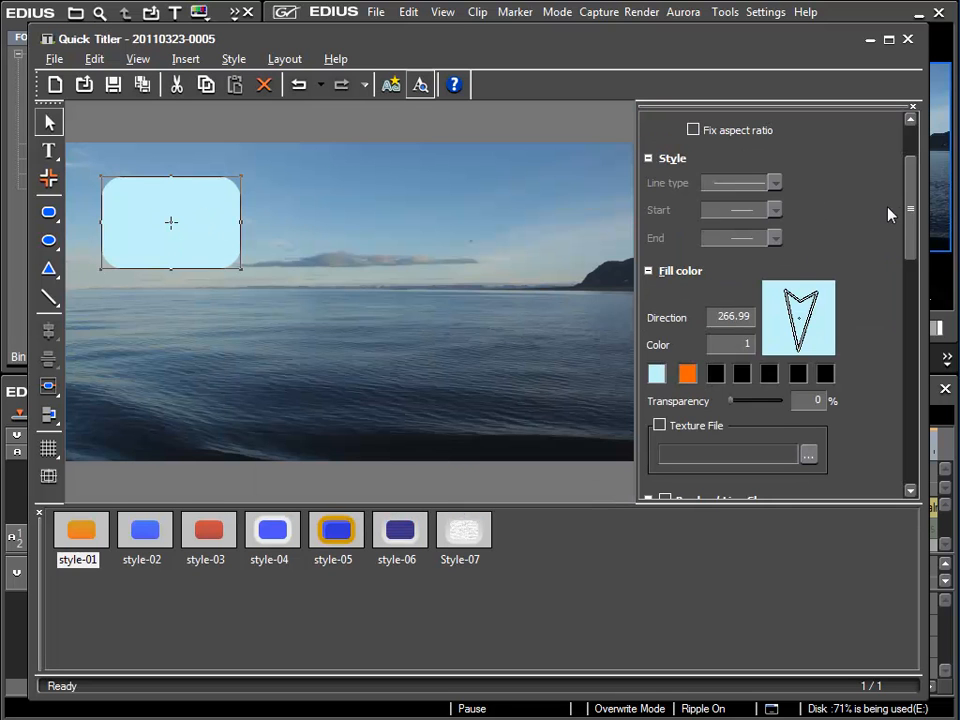
left_click_drag(910, 213, 910, 283)
left_click(665, 232)
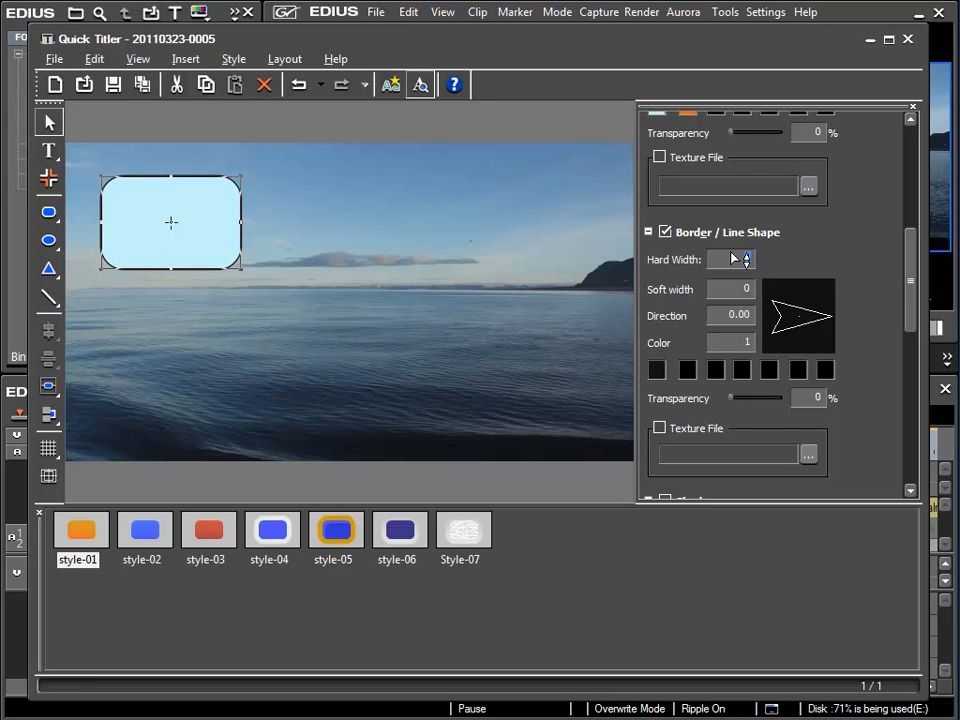
left_click(420, 243)
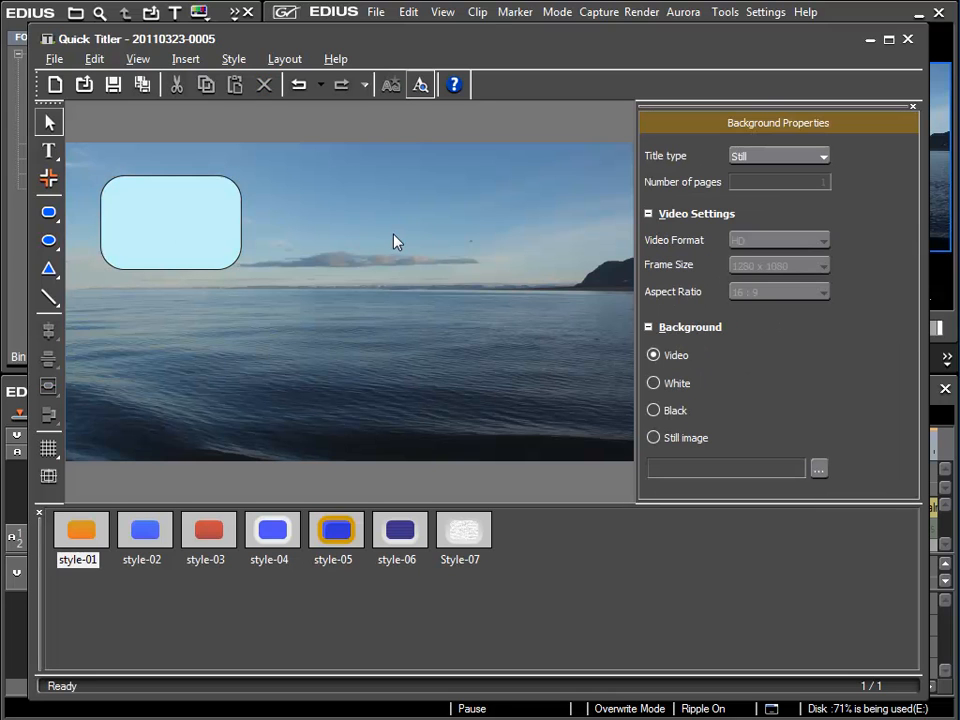
Copy the rounded rectangle and paste a duplicate, placing it slightly below and right so that it overlaps the original.
left_click(223, 229)
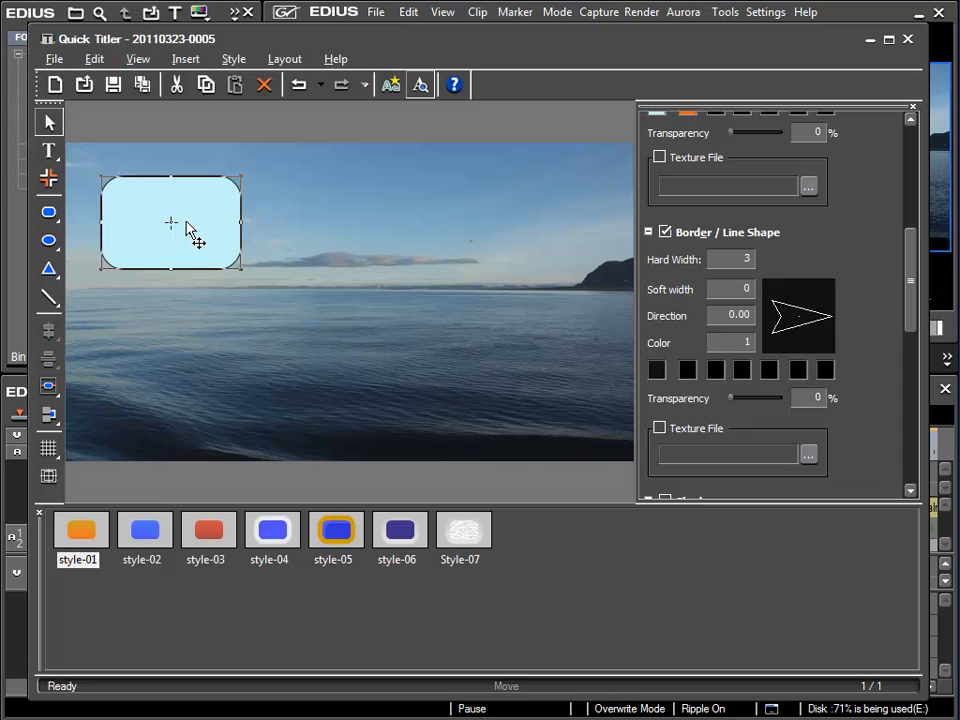
left_click(100, 65)
left_click(122, 150)
left_click(94, 59)
left_click(128, 170)
left_click_drag(216, 238, 268, 276)
Paste two more rounded rectangles, placing one below the middle of the frame and the other near the lower-right corner.
left_click(94, 59)
left_click(150, 169)
left_click_drag(199, 225, 343, 356)
left_click(94, 59)
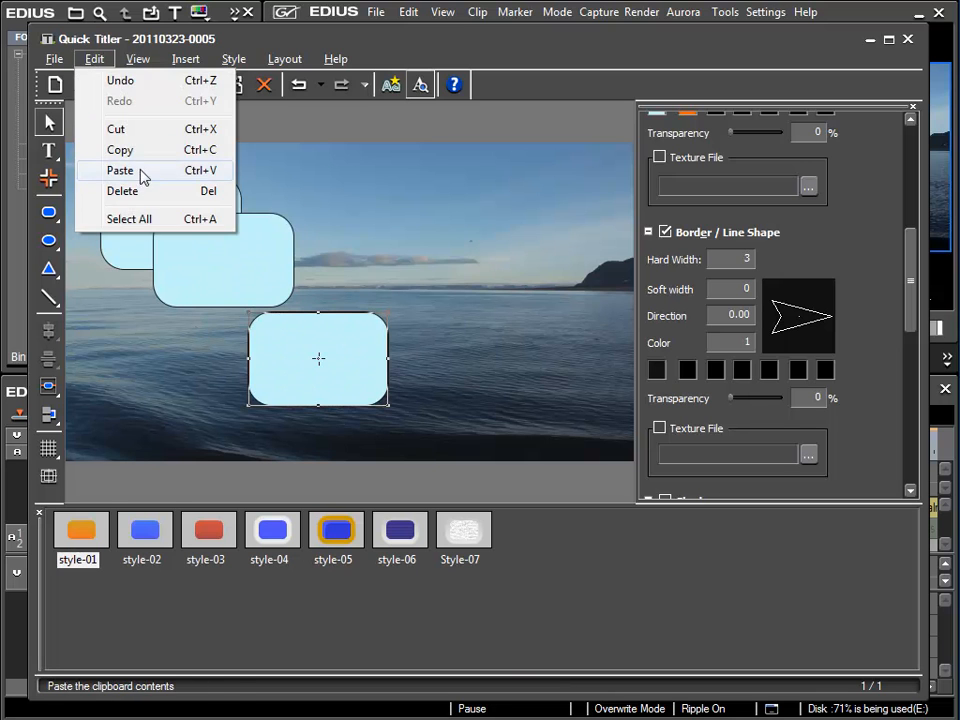
left_click(142, 176)
left_click_drag(214, 251, 537, 400)
left_click(416, 212)
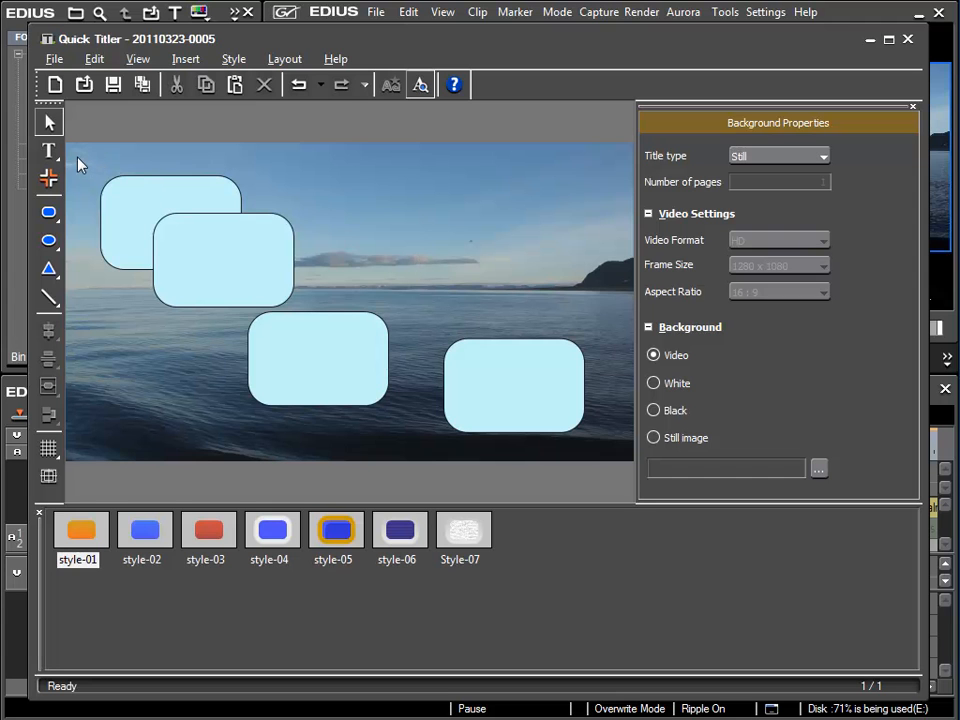
Select all four rounded rectangles, align them with Set to center horizontally, and undo the alignment.
left_click_drag(81, 155, 610, 451)
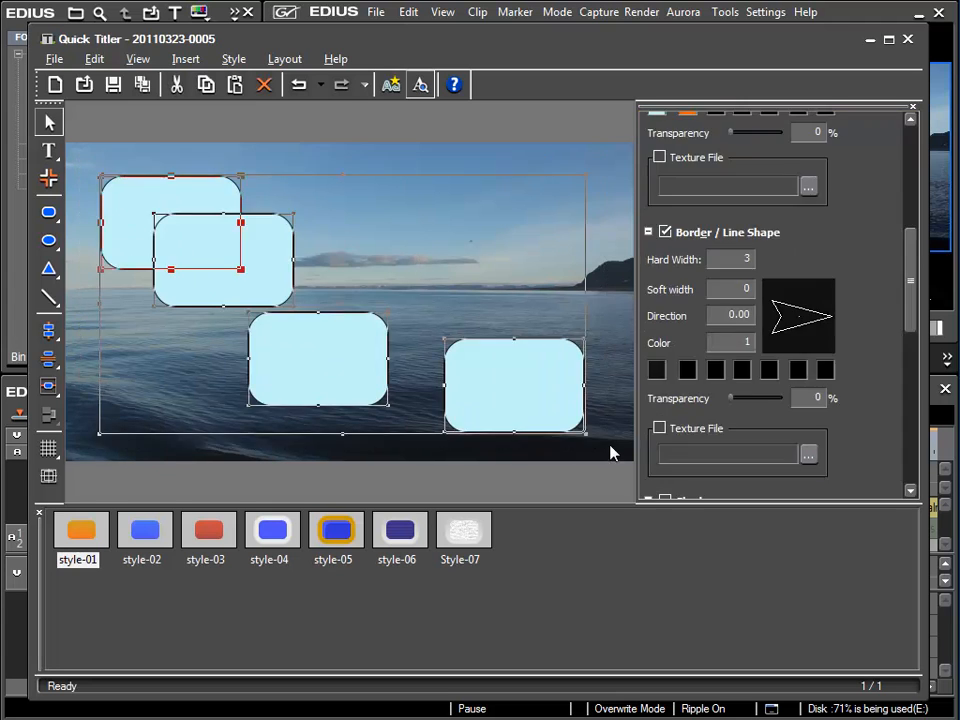
left_click(55, 338)
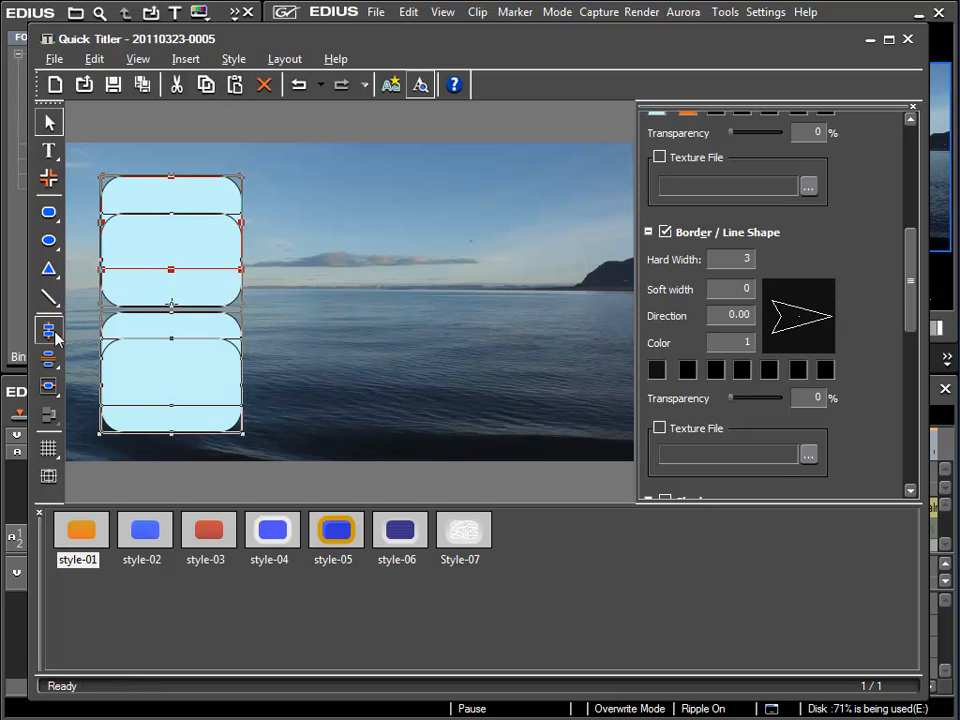
left_click(298, 84)
Select all four rounded rectangles, try aligning them with Set to center Vertically, and undo the alignment.
left_click_drag(95, 160, 611, 450)
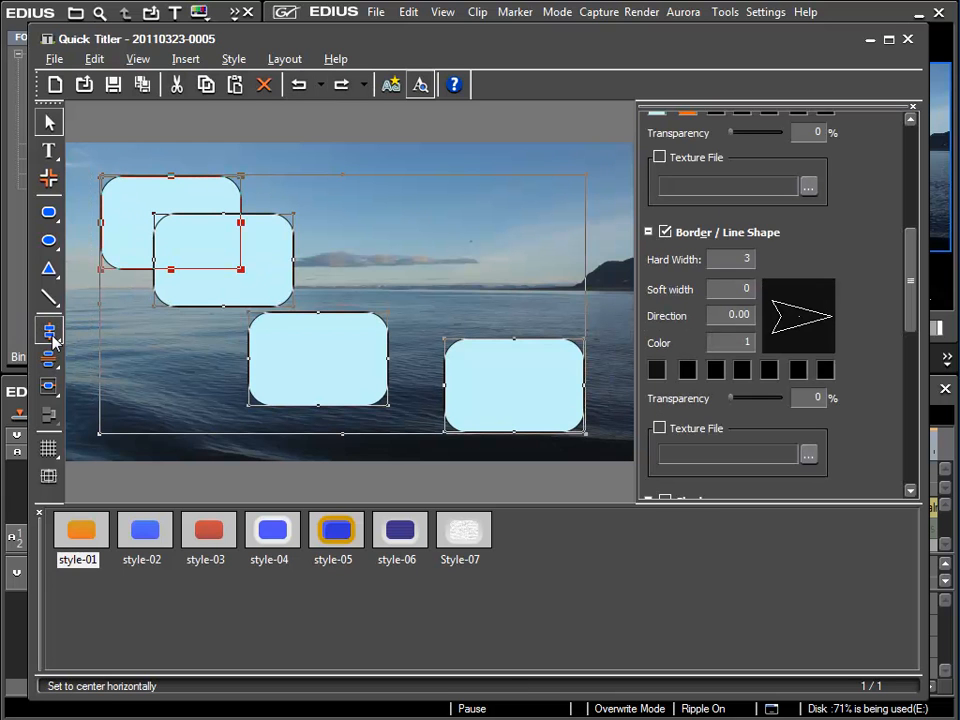
left_click(52, 340)
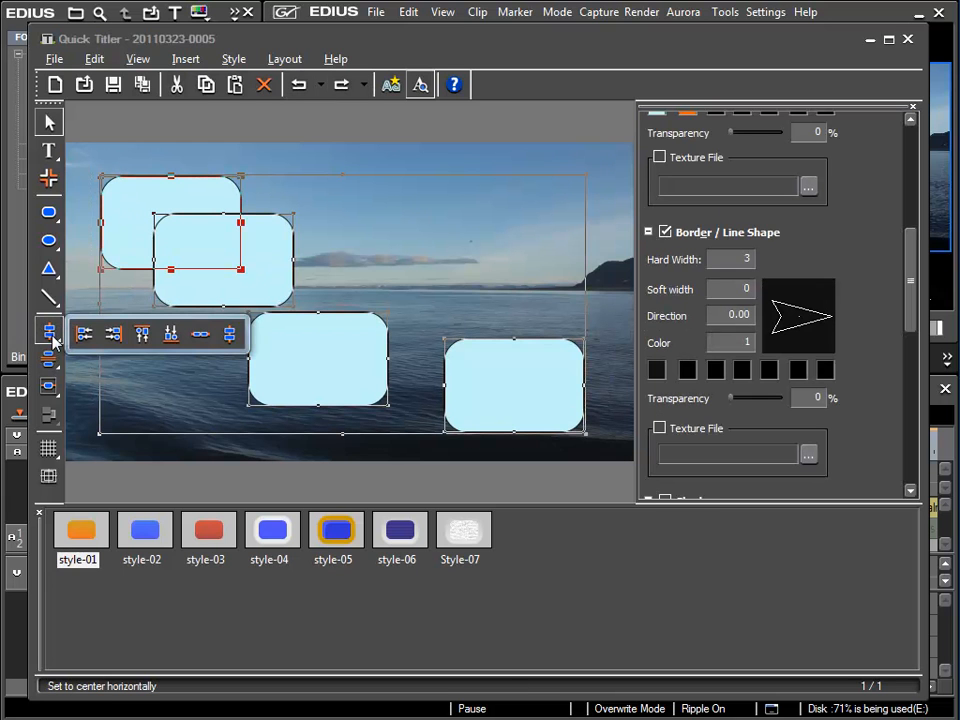
left_click(202, 341)
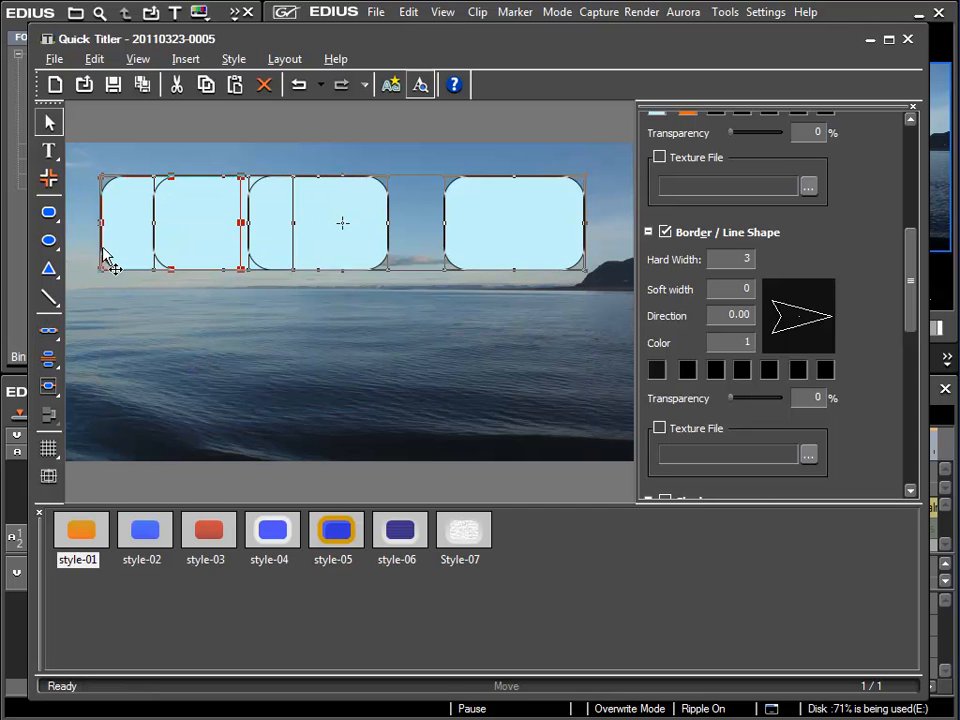
left_click(299, 85)
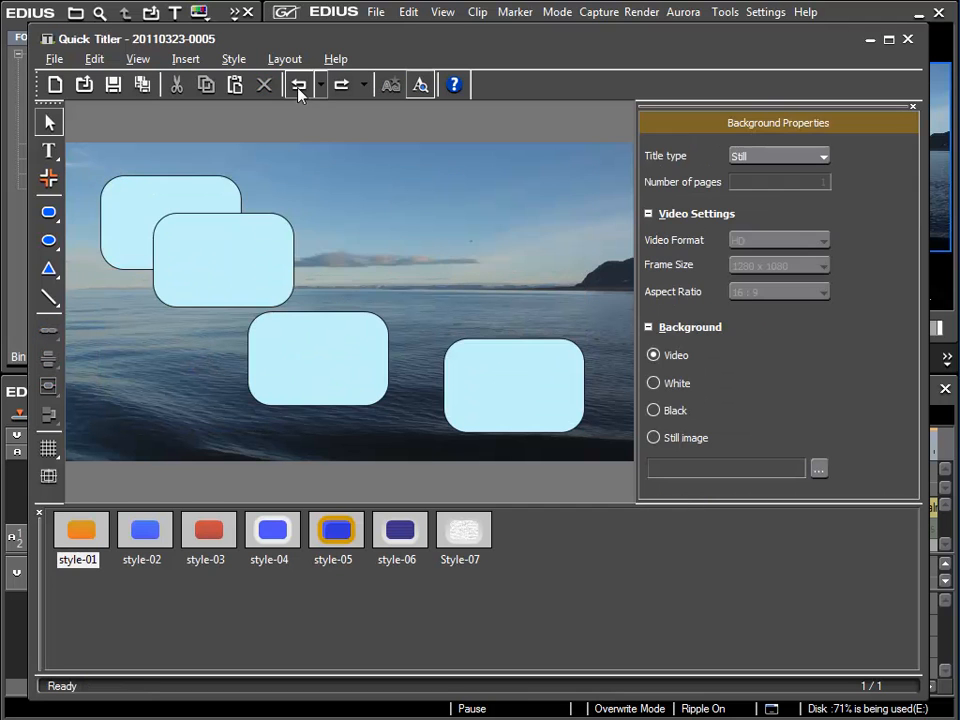
Select the four rounded rectangles again, try Align to top on them, and undo the alignment.
left_click_drag(80, 160, 602, 448)
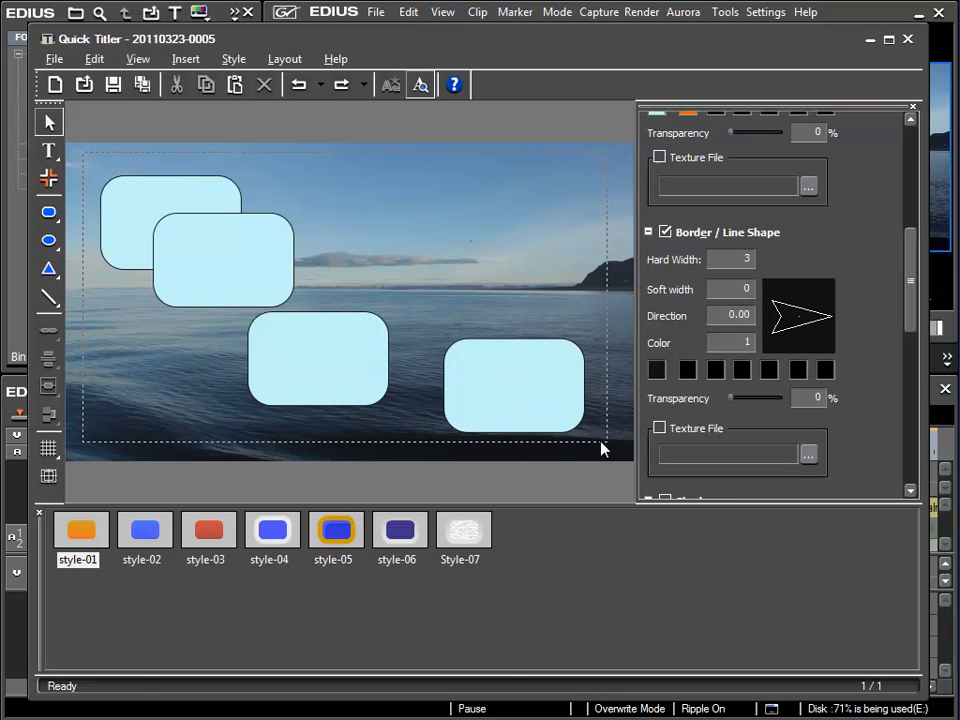
left_click(50, 333)
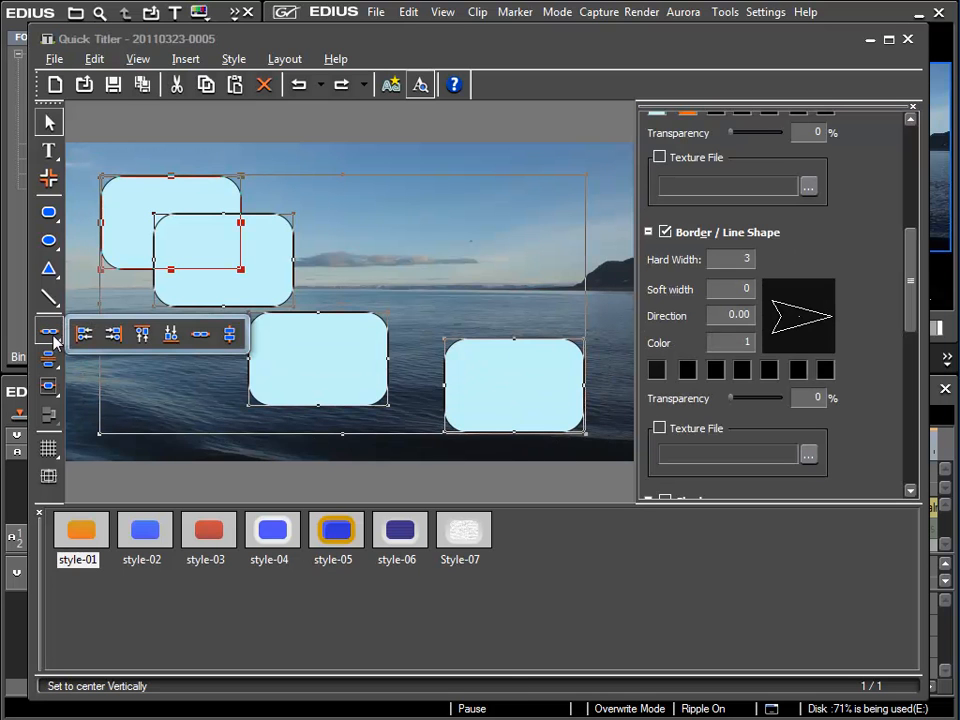
left_click(142, 334)
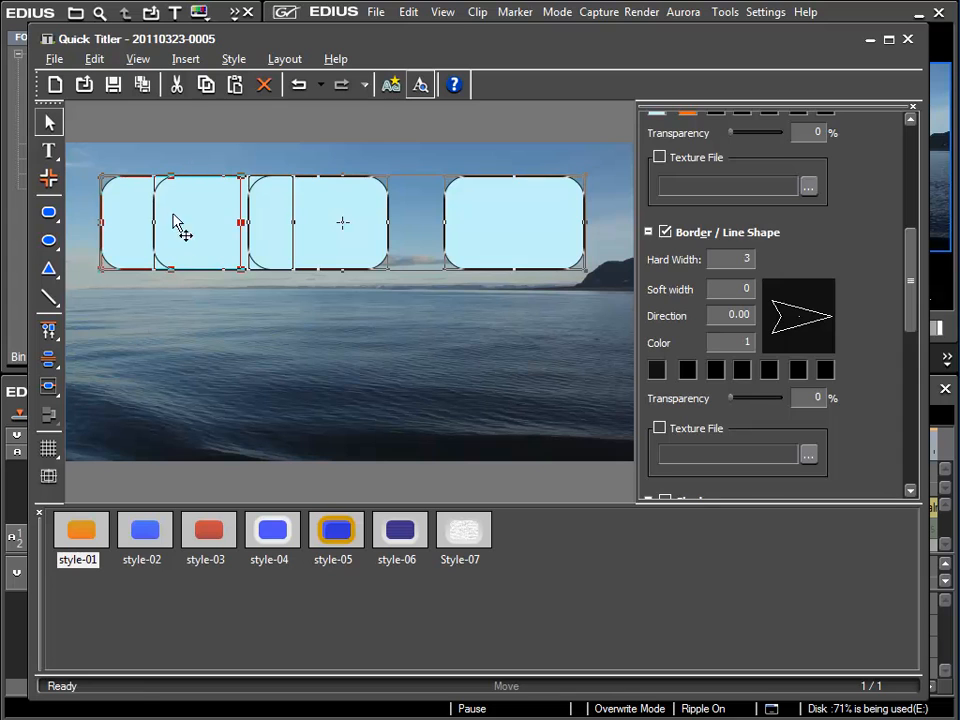
left_click(298, 85)
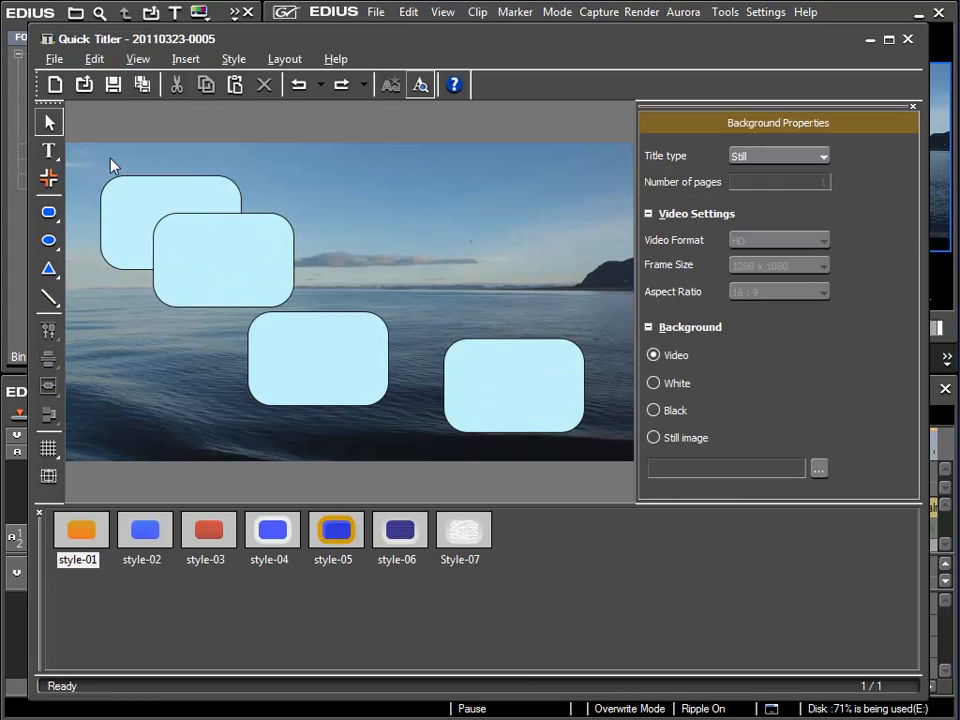
Select all four rounded rectangles and space them evenly, first vertically with Align at top and bottom and also horizontally.
left_click_drag(88, 156, 611, 450)
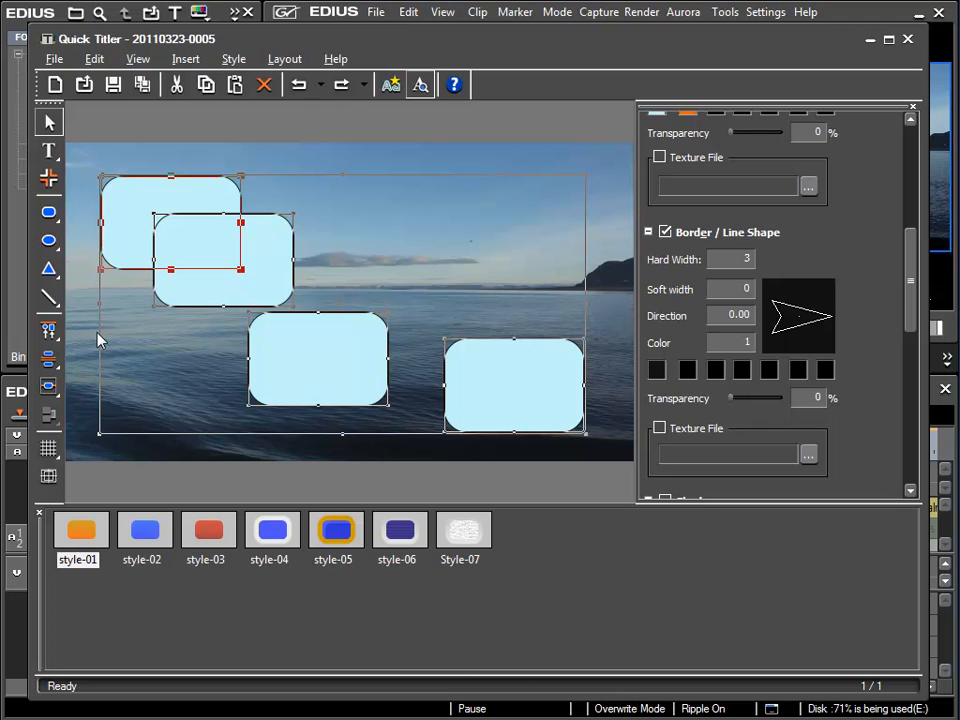
left_click(50, 362)
left_click(48, 362)
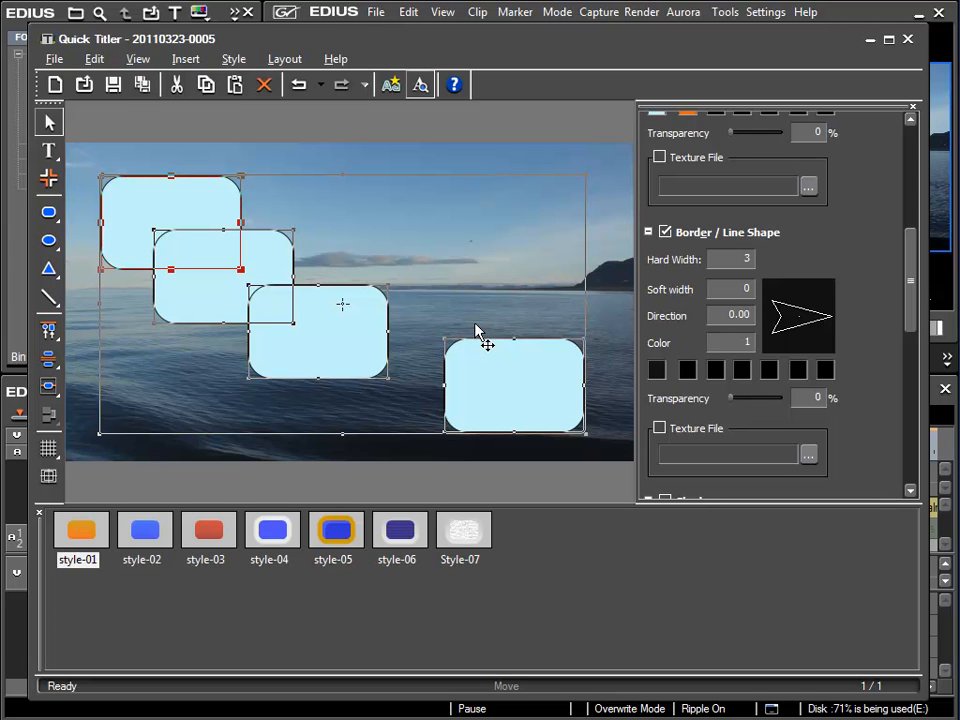
left_click(50, 362)
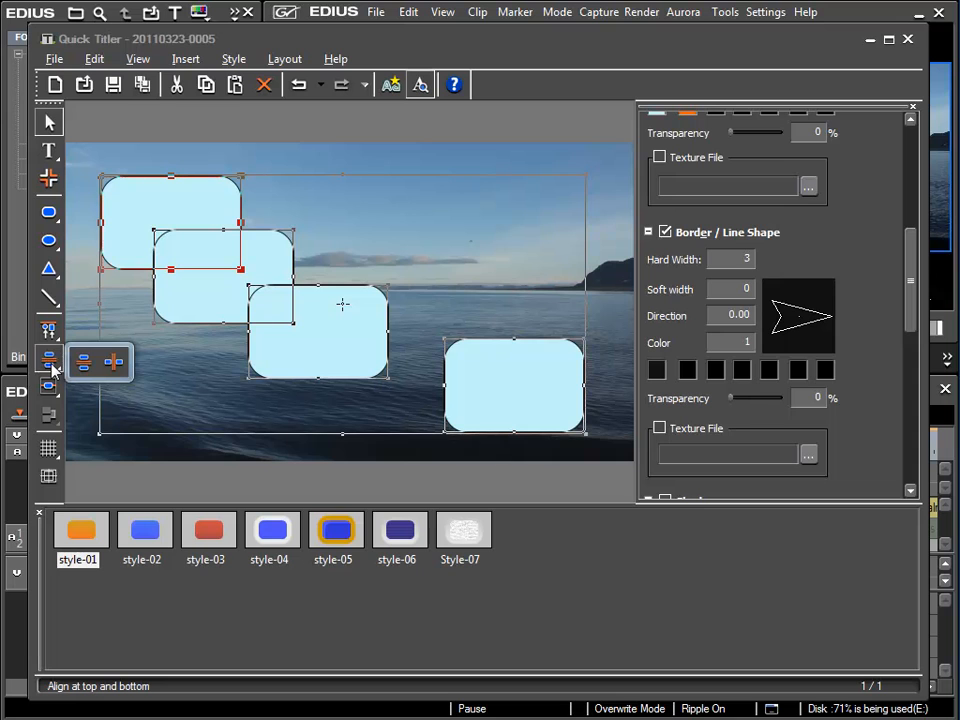
left_click(114, 367)
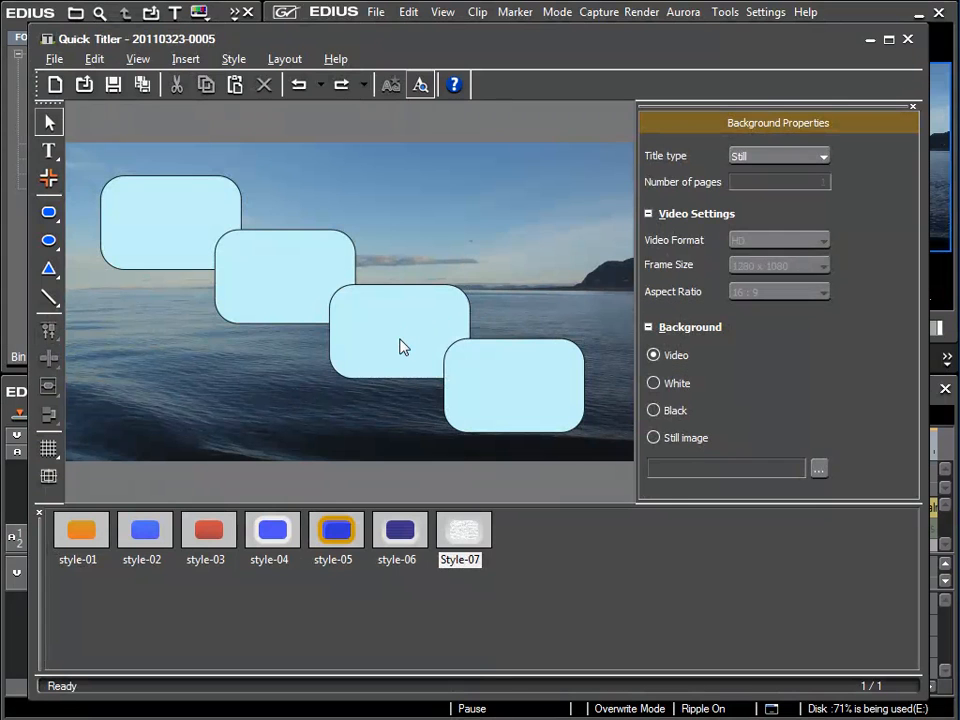
Delete the third rounded rectangle and space the remaining three evenly in the horizontal direction.
left_click(400, 346)
key("Delete")
left_click_drag(72, 150, 634, 456)
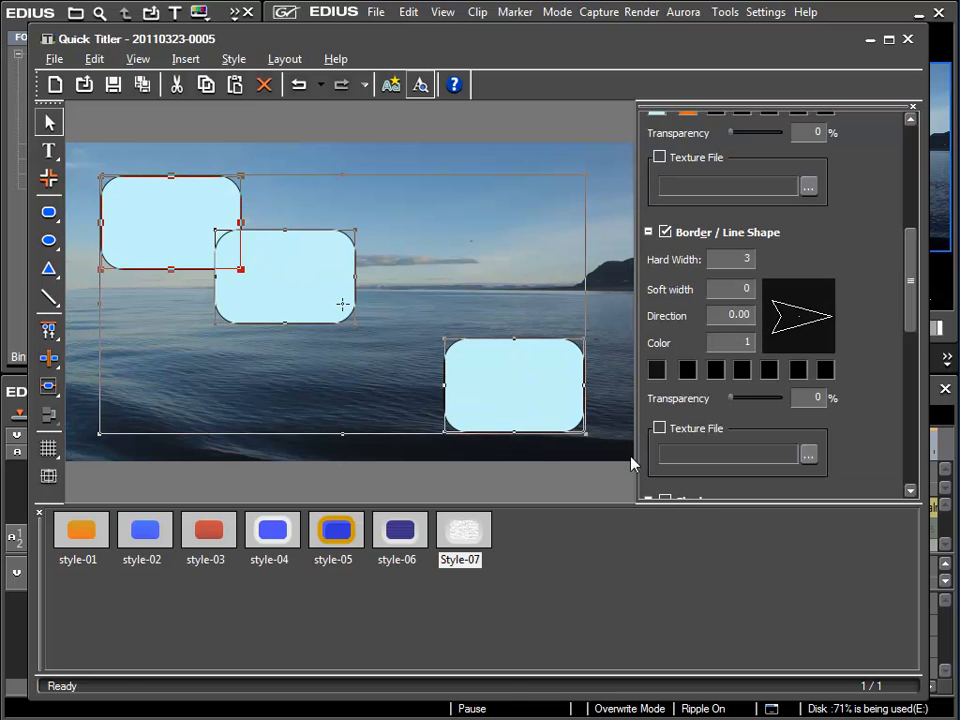
left_click(46, 362)
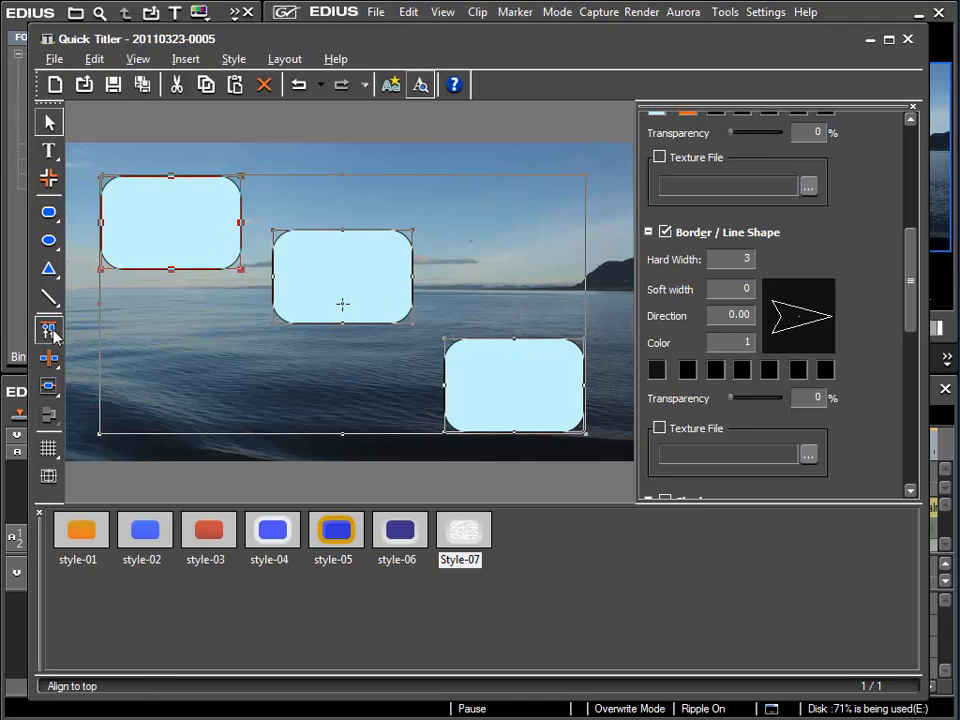
Align the three rounded rectangles to the top and move the whole row to the right and slightly up.
left_click(50, 331)
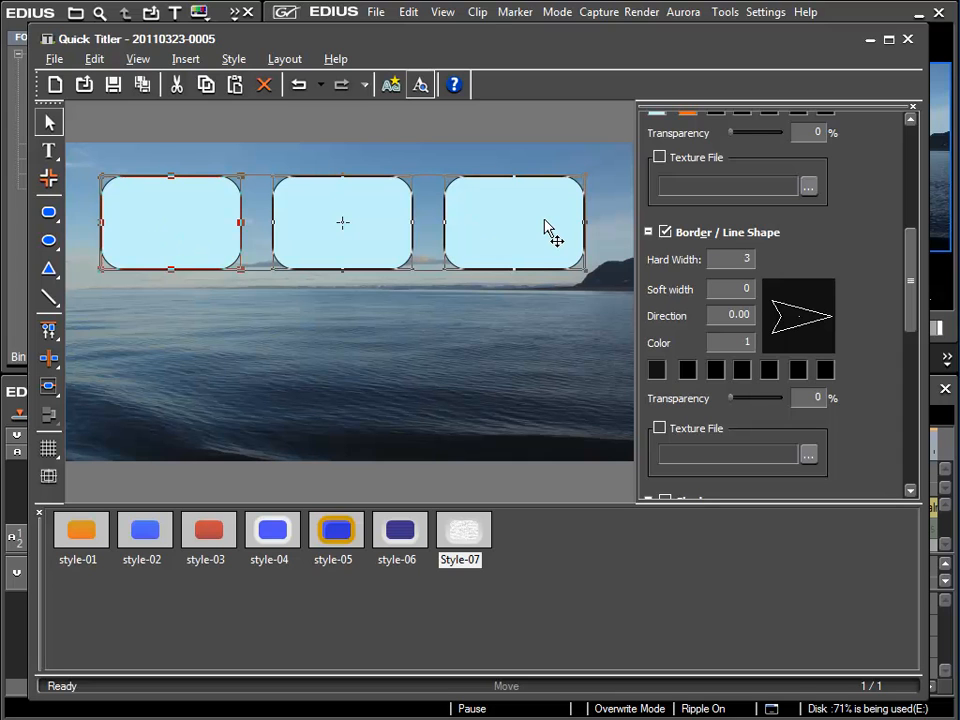
left_click(279, 354)
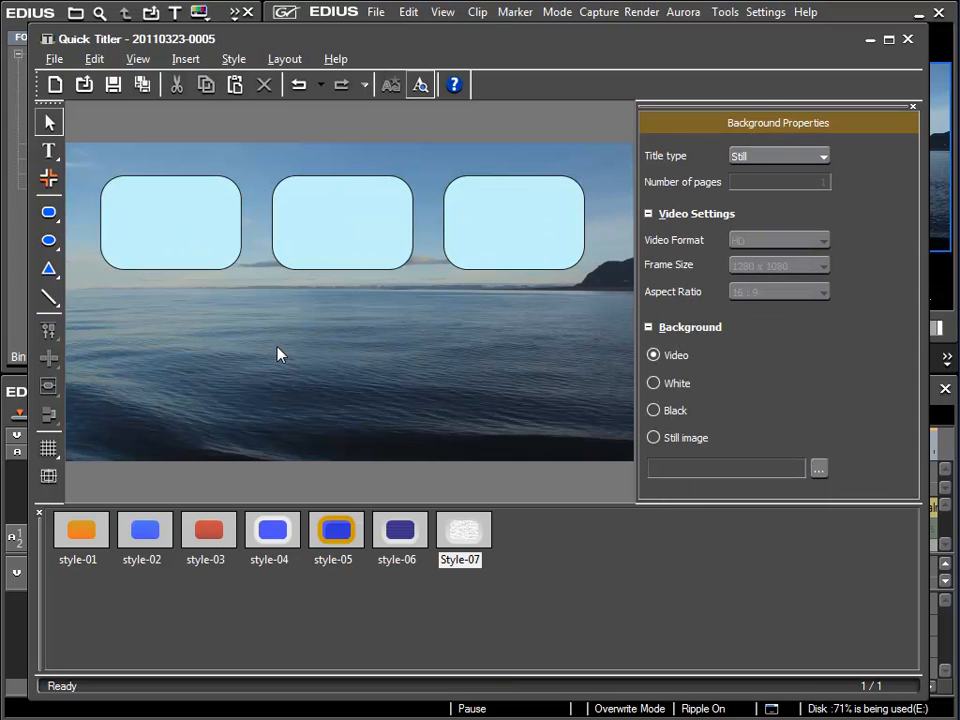
left_click_drag(584, 347, 116, 176)
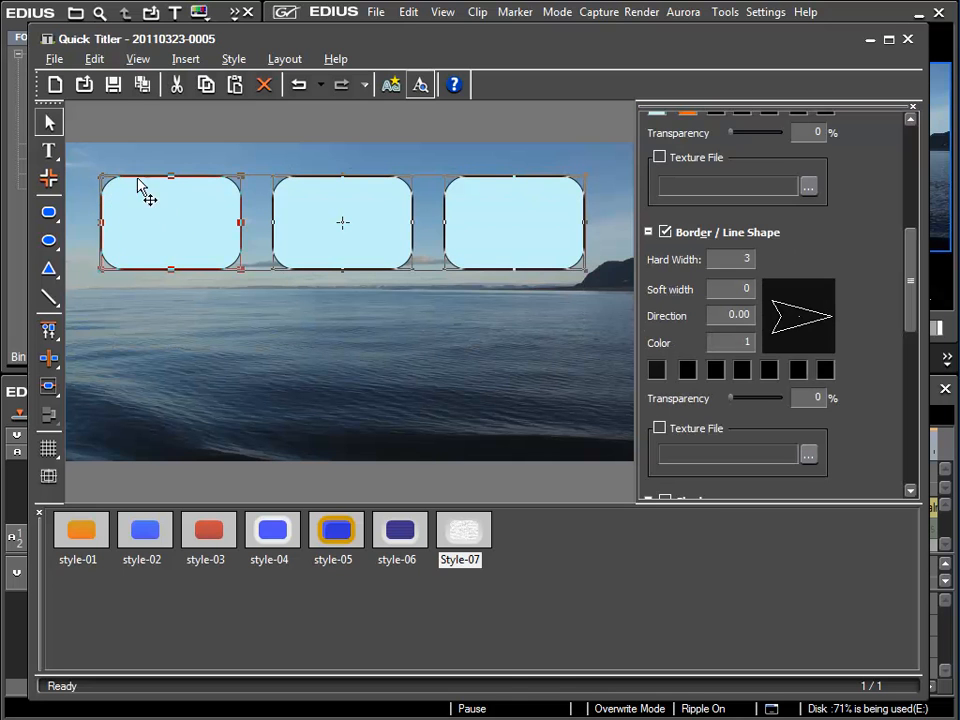
left_click_drag(154, 225, 196, 218)
left_click(130, 198)
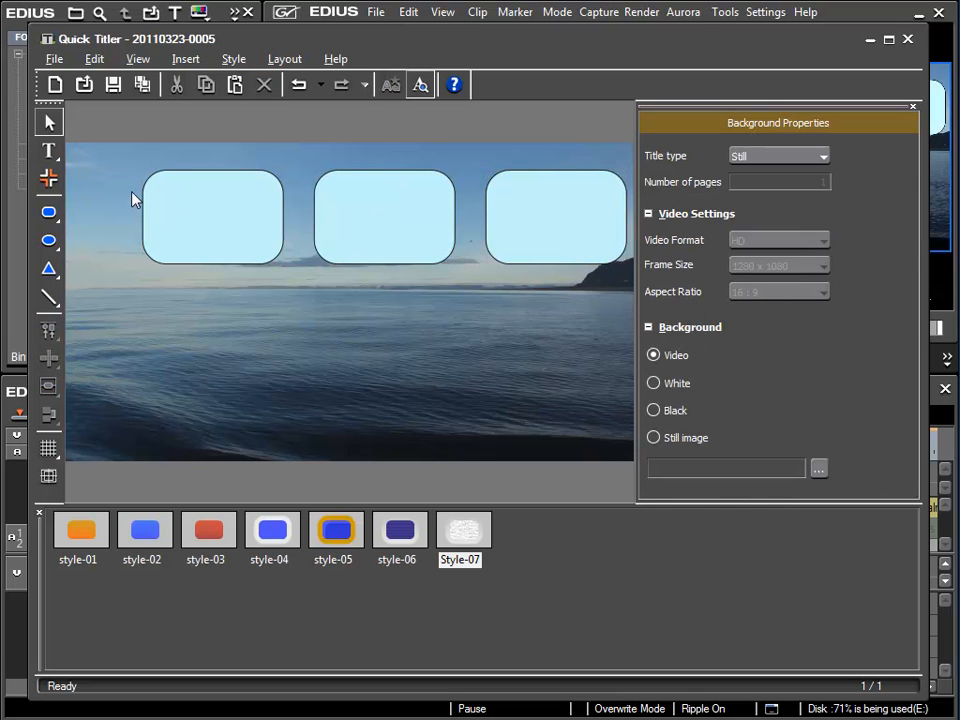
Select the row of three rounded rectangles and center it horizontally on the screen.
left_click_drag(218, 155, 624, 311)
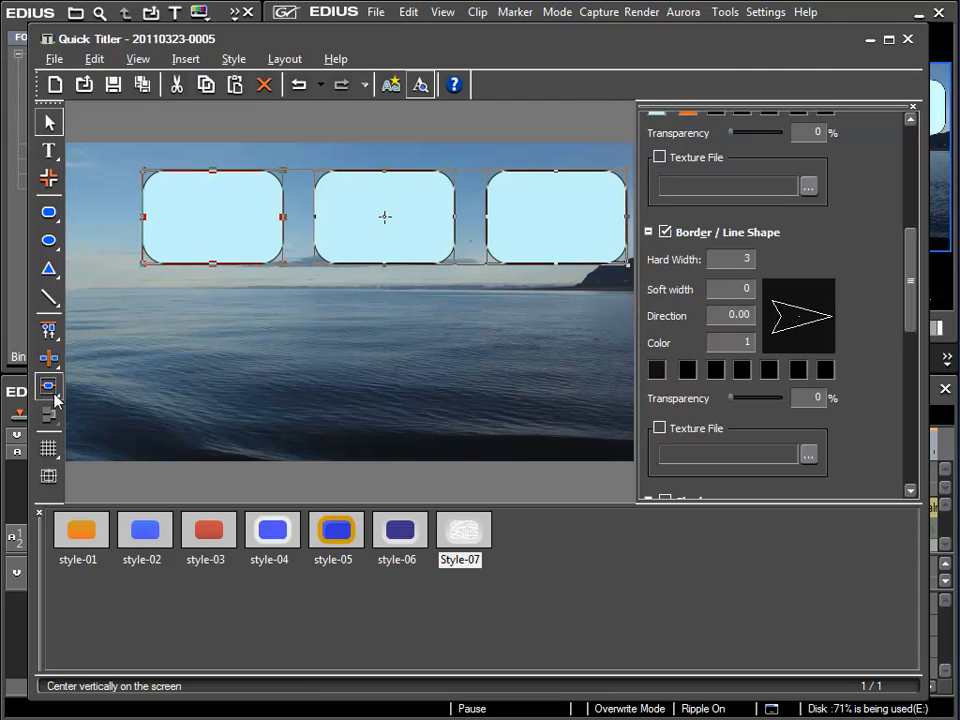
mouse_move(55, 395)
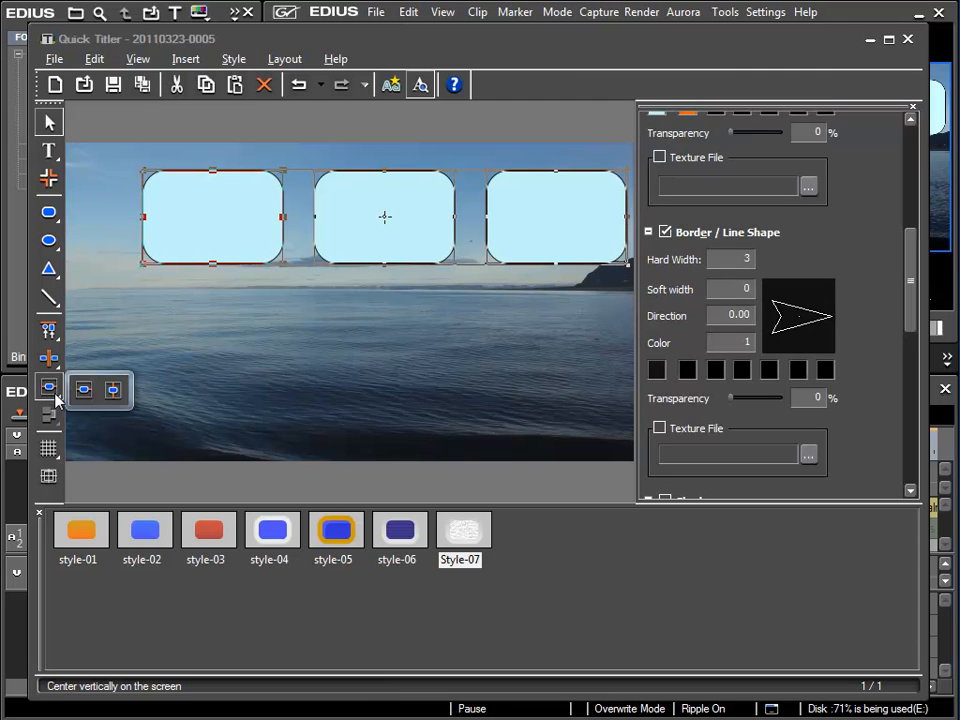
left_click(115, 392)
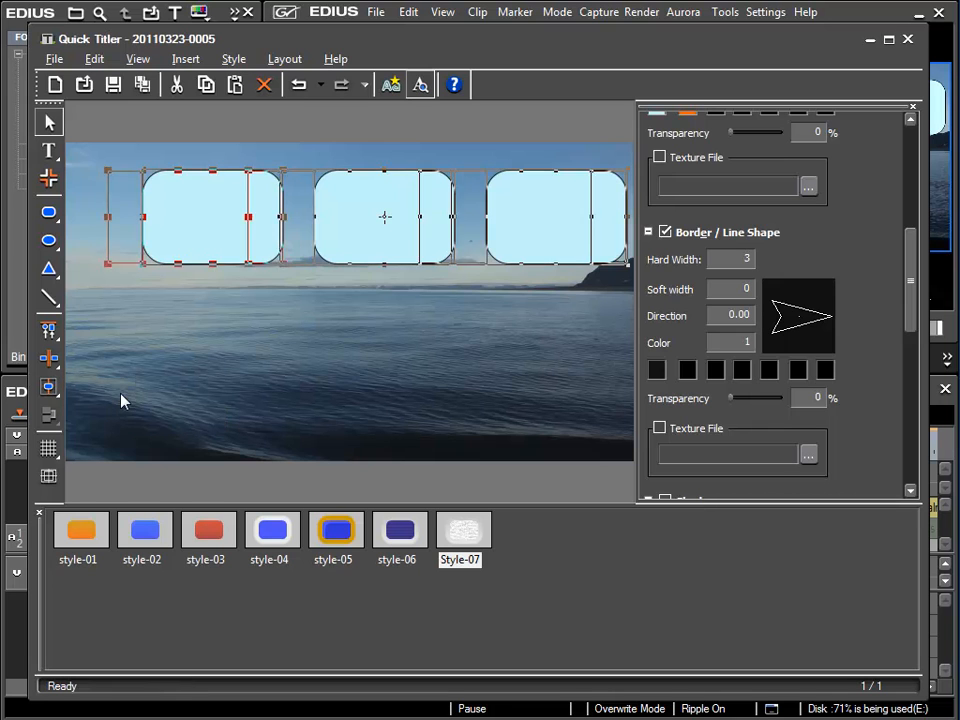
left_click(291, 279)
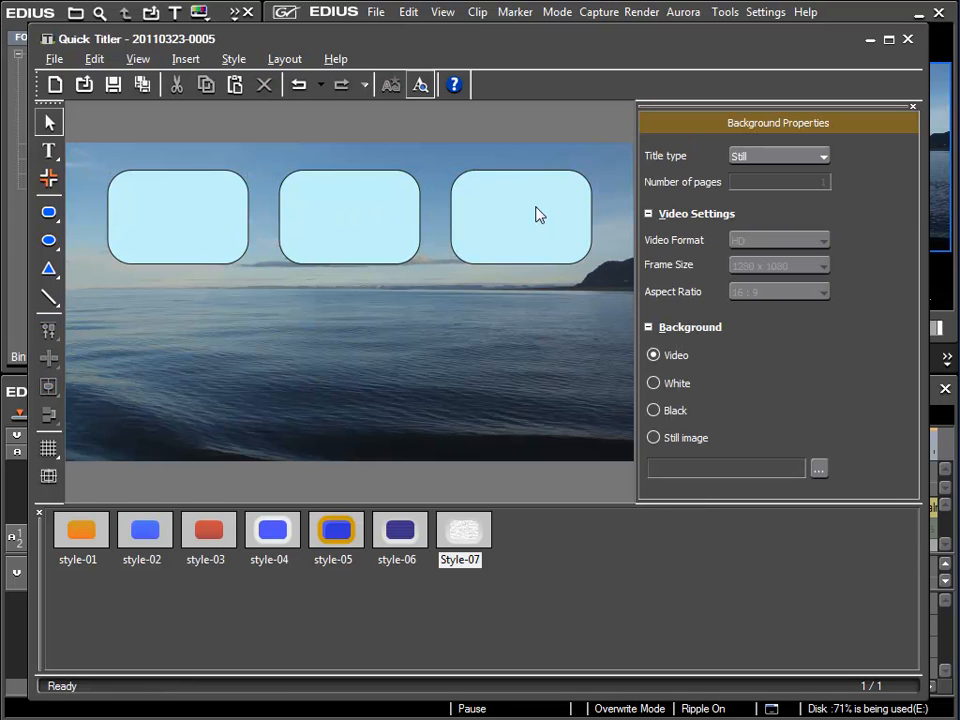